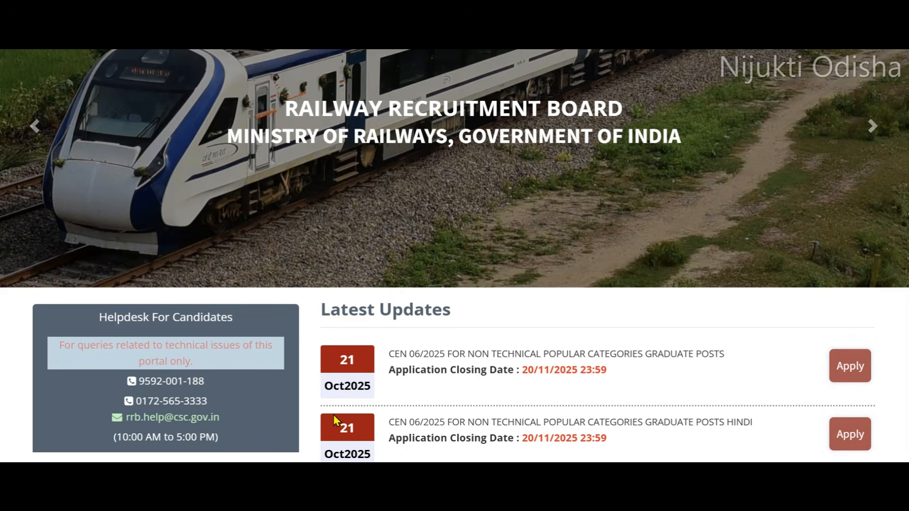
Dismiss the note about existing accounts on the registration form and set the country of nationality to India
scroll(521, 396, up, 3)
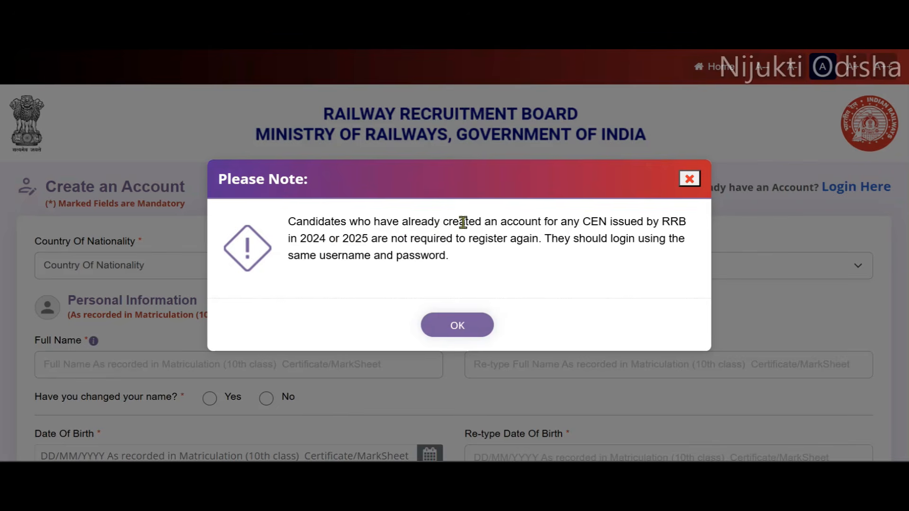
click(458, 326)
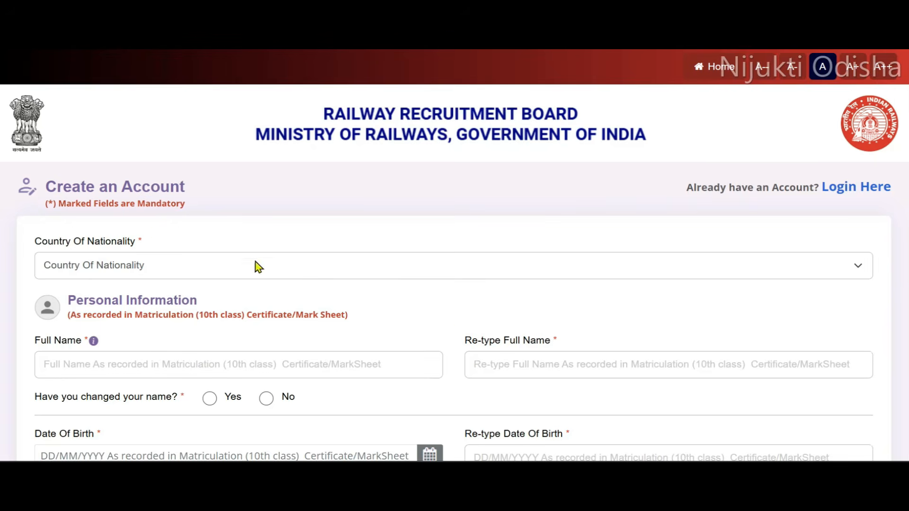
scroll(170, 189, down, 2)
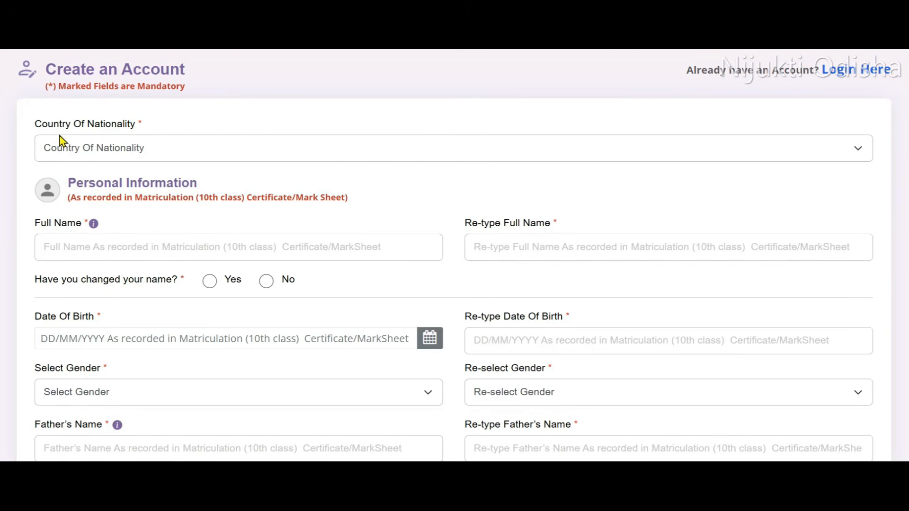
click(161, 152)
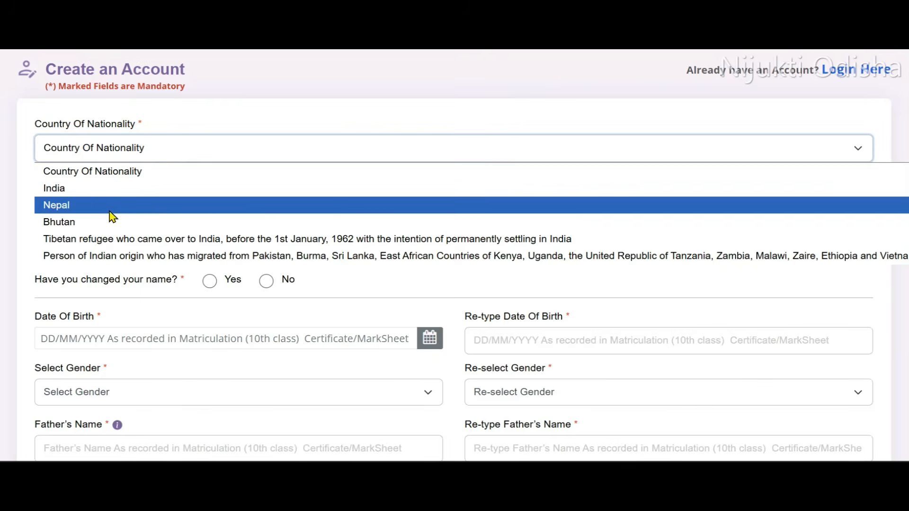
click(104, 199)
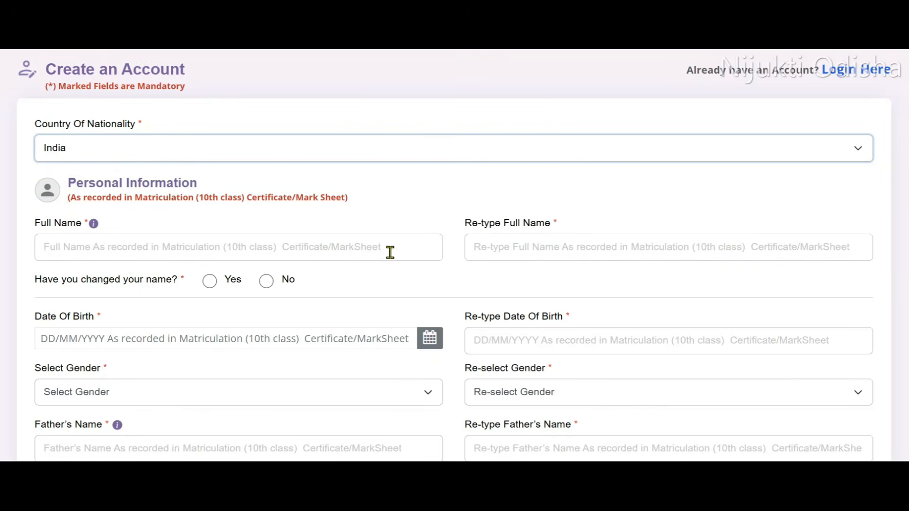
Try Yes for the question about a changed name, acknowledge the notice, and settle on No
scroll(568, 246, down, 2)
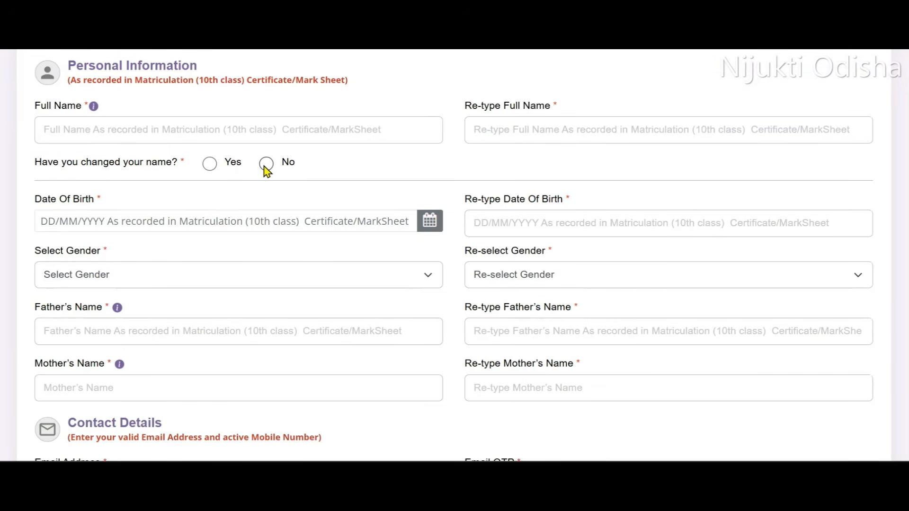
click(210, 165)
click(456, 331)
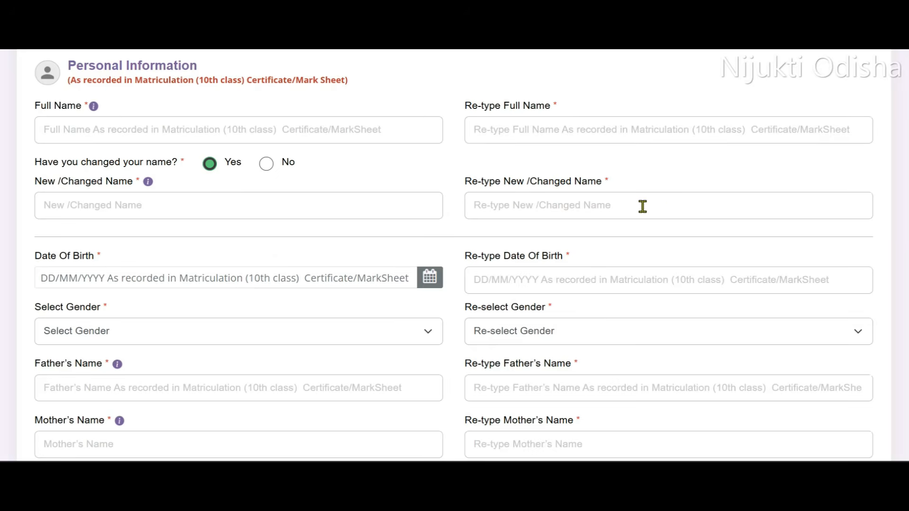
click(266, 164)
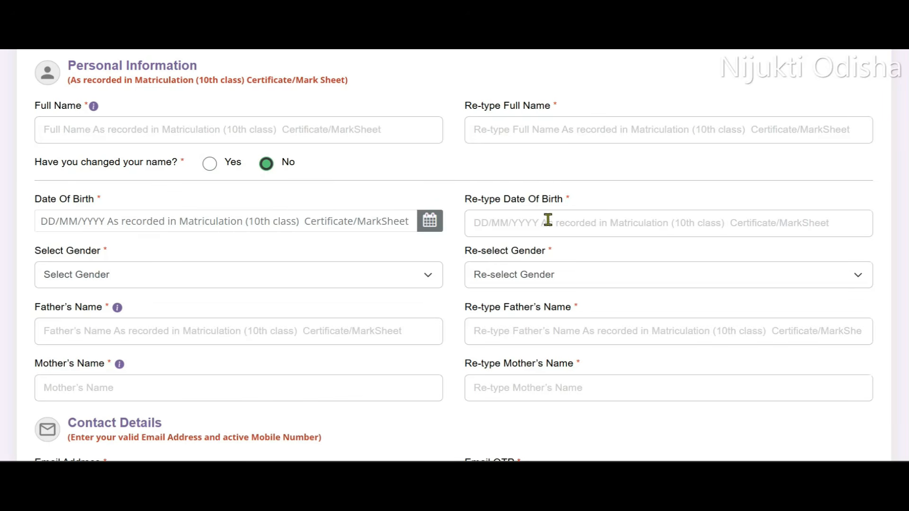
Set the candidate's gender to Male and re-select Male in the confirmation field
click(406, 283)
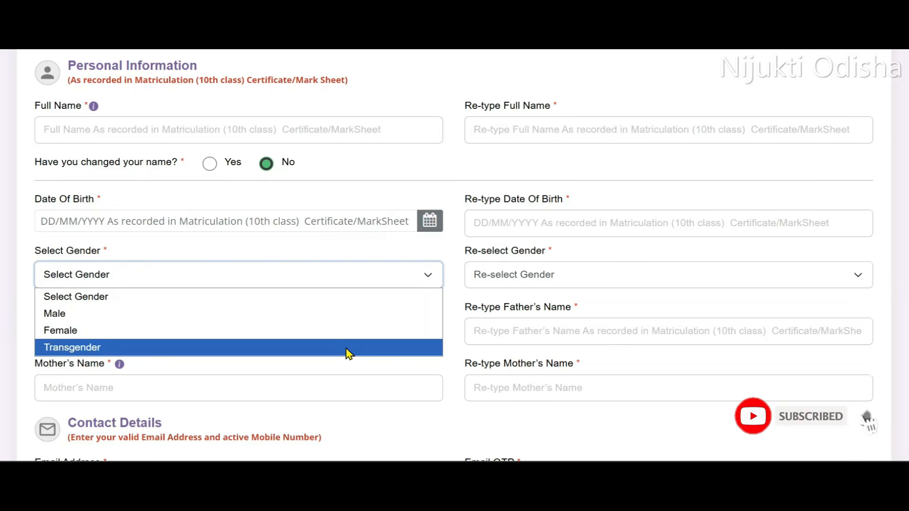
click(378, 313)
click(526, 274)
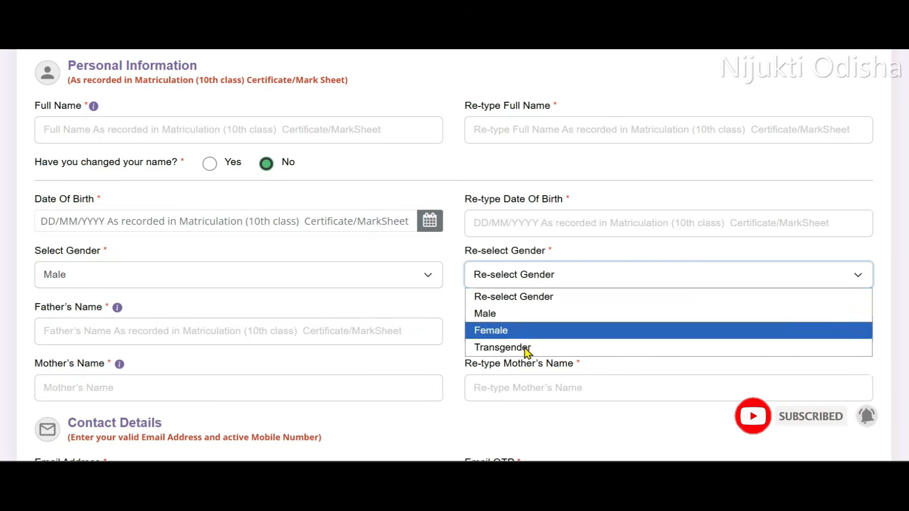
click(487, 316)
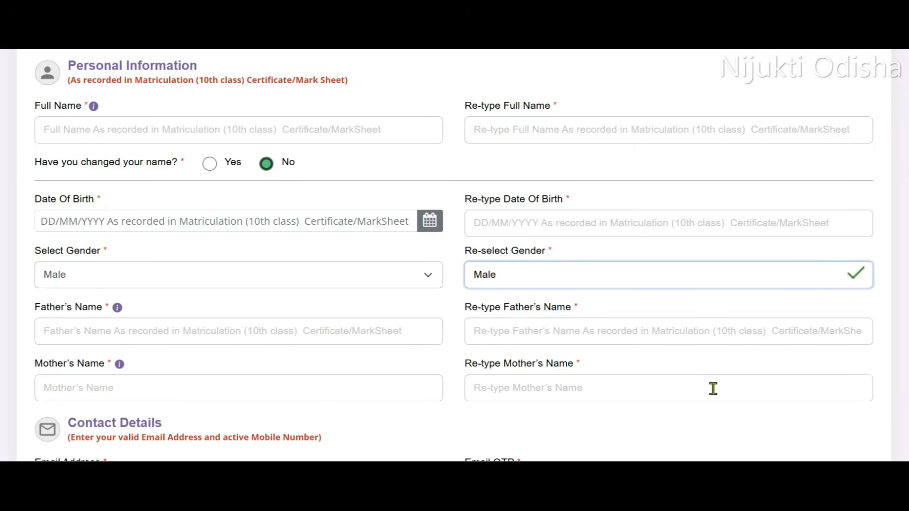
Choose verification through Aadhaar card, review the consent and password sections, and try to preview and create the account
scroll(663, 375, down, 6)
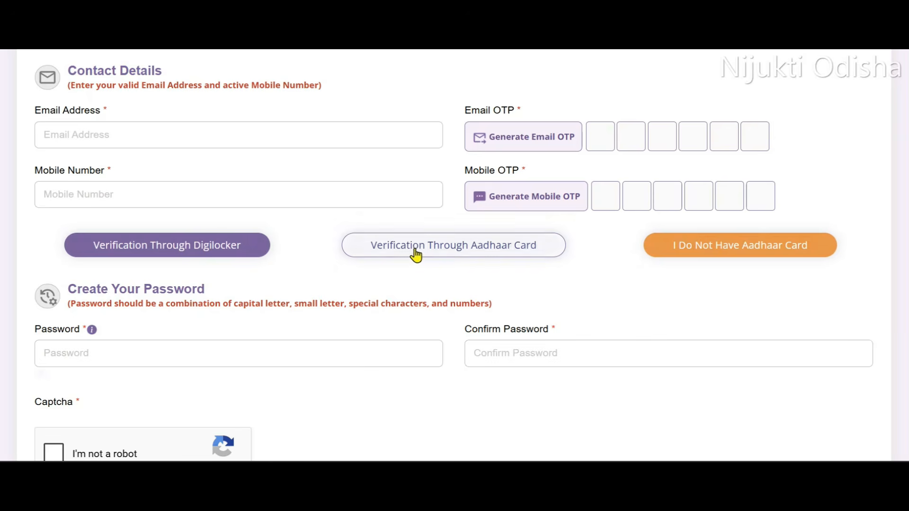
click(490, 250)
scroll(156, 228, down, 2)
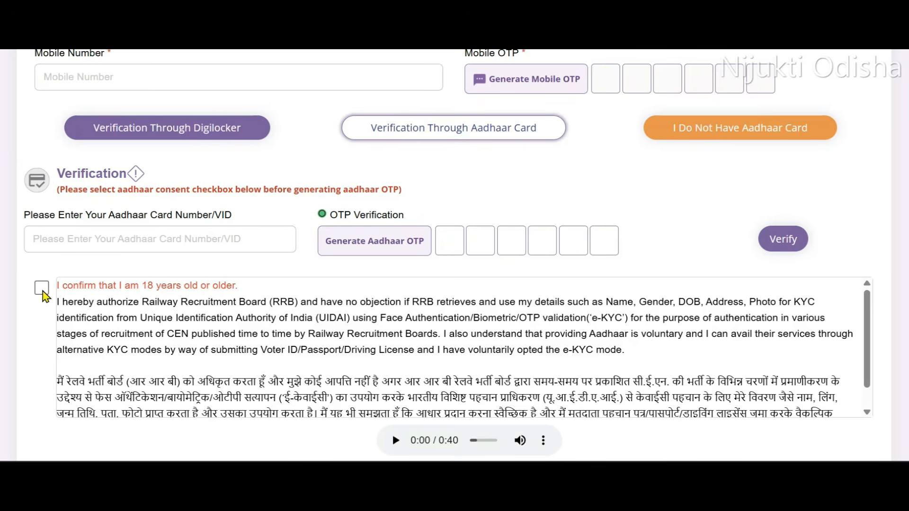
scroll(215, 280, down, 5)
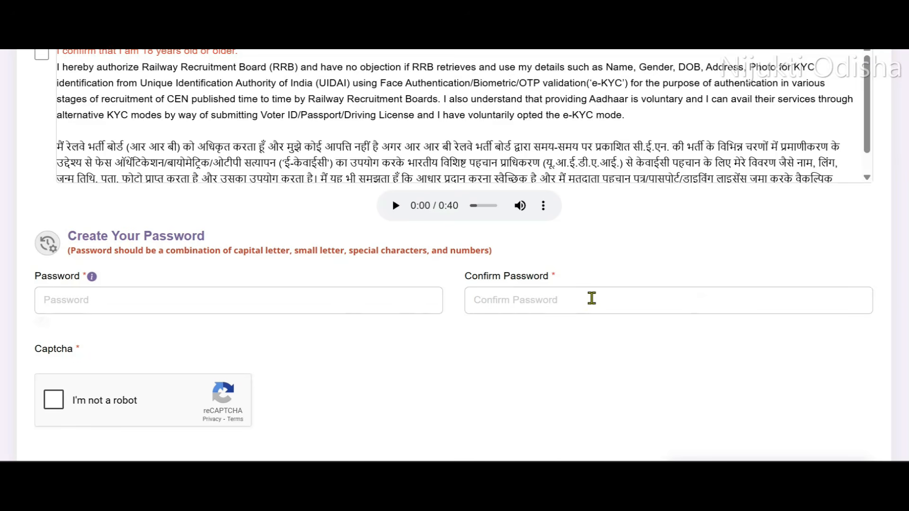
scroll(290, 334, down, 2)
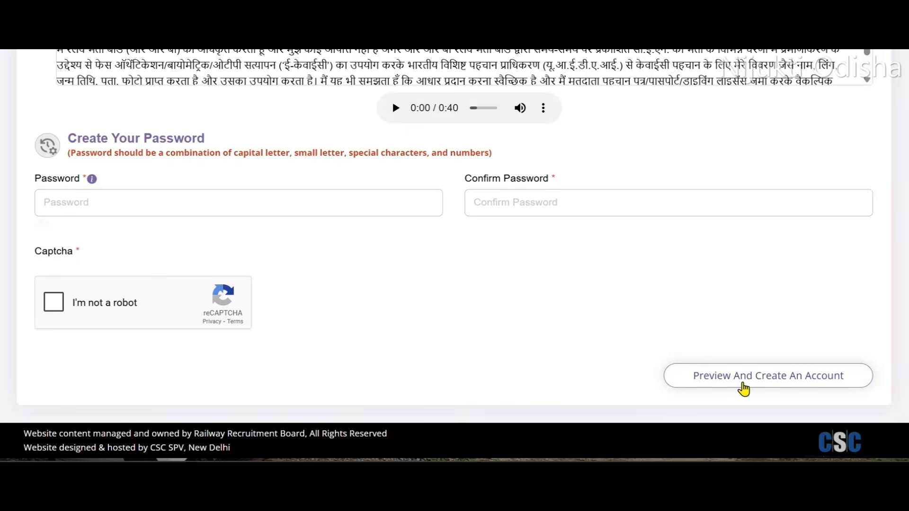
click(804, 375)
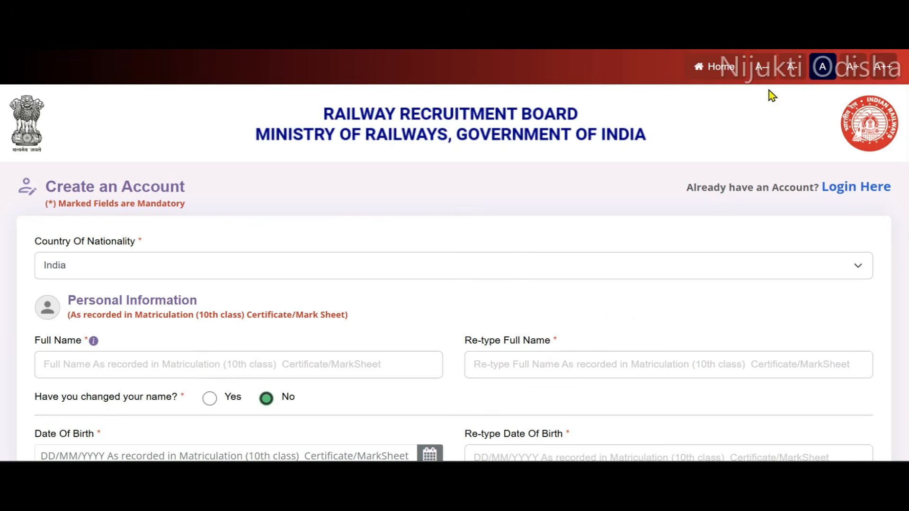
Return to the portal's home page and open the sign-in form for RRB account credentials
click(717, 67)
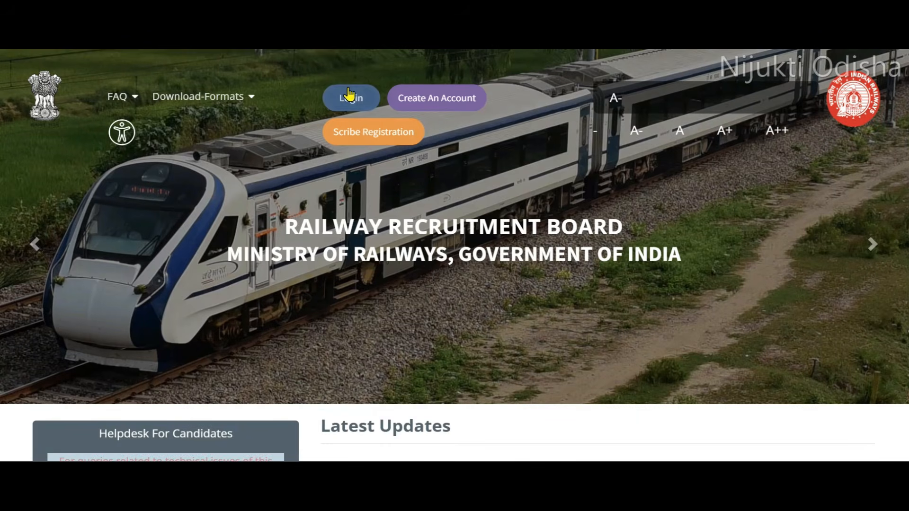
click(349, 96)
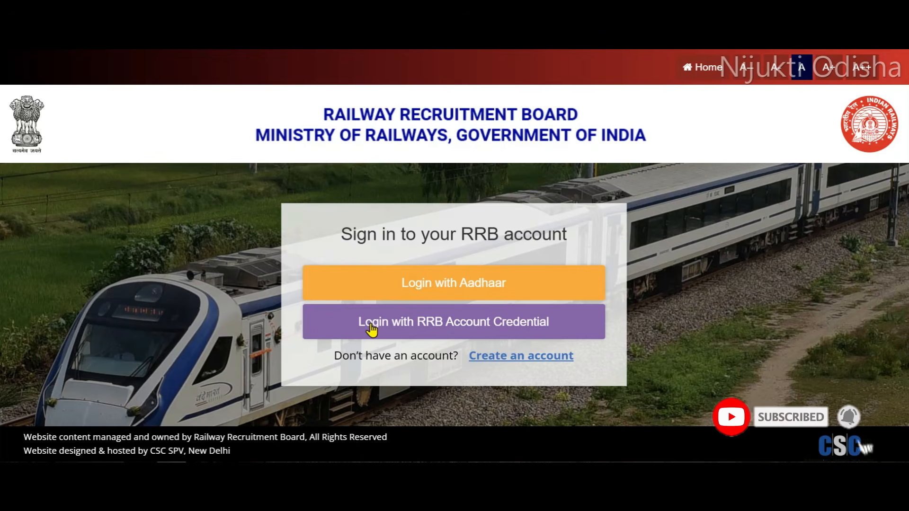
click(532, 324)
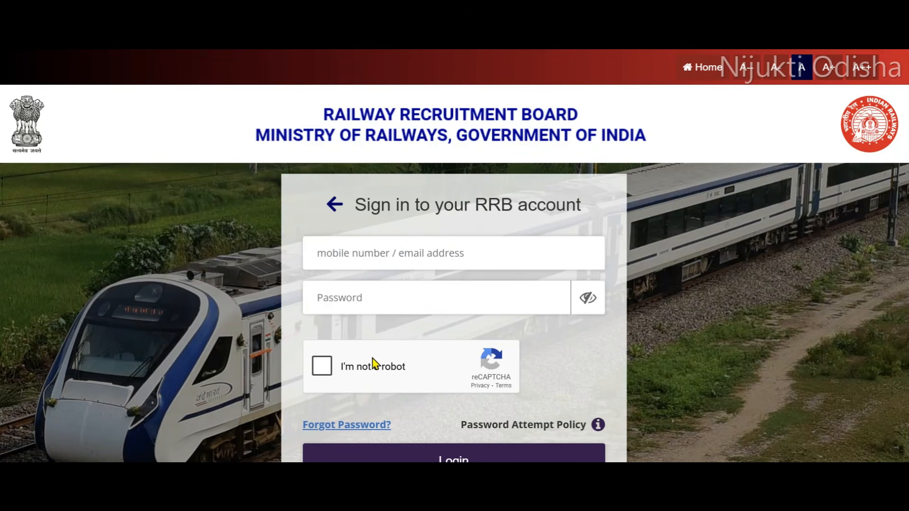
scroll(391, 344, down, 2)
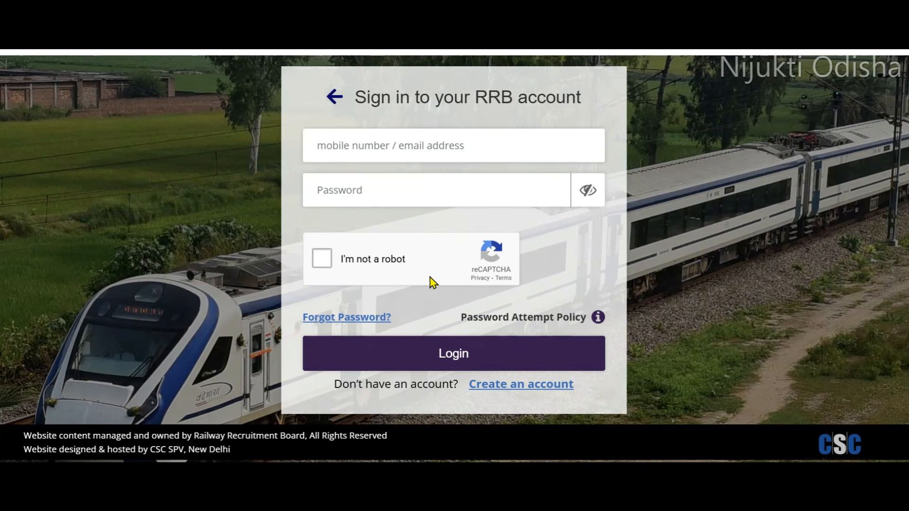
Sign in to the RRB account and complete the two-factor authentication
click(328, 318)
click(351, 318)
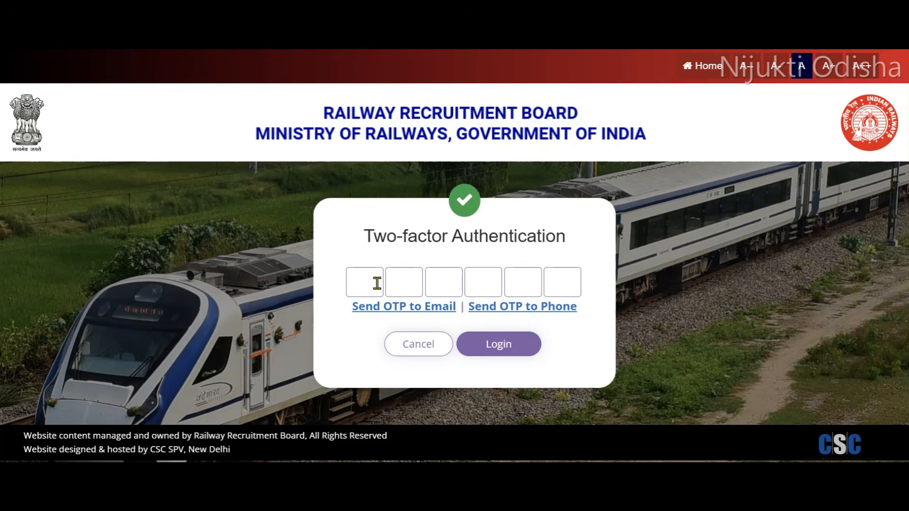
click(492, 345)
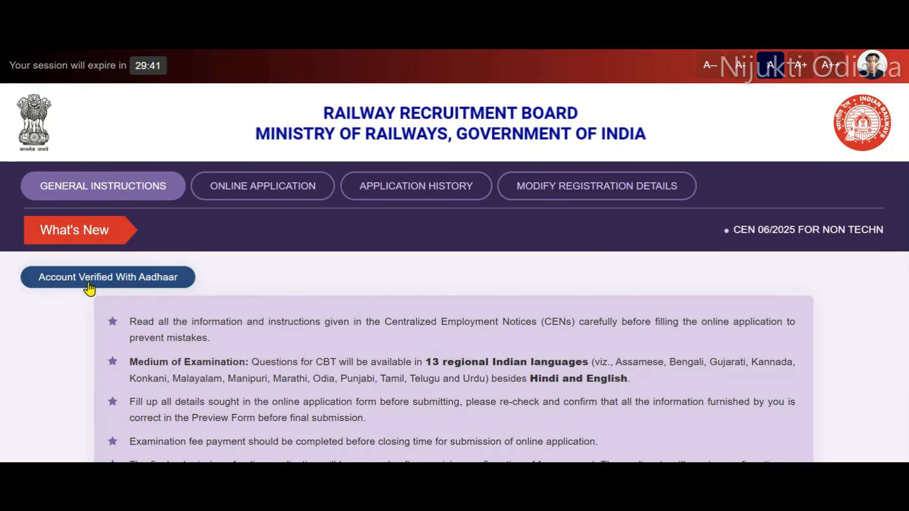
Skim the general instructions, open the online application for CEN 06/2025 and select Bhubaneswar as the RRB
scroll(319, 239, down, 5)
scroll(483, 414, up, 4)
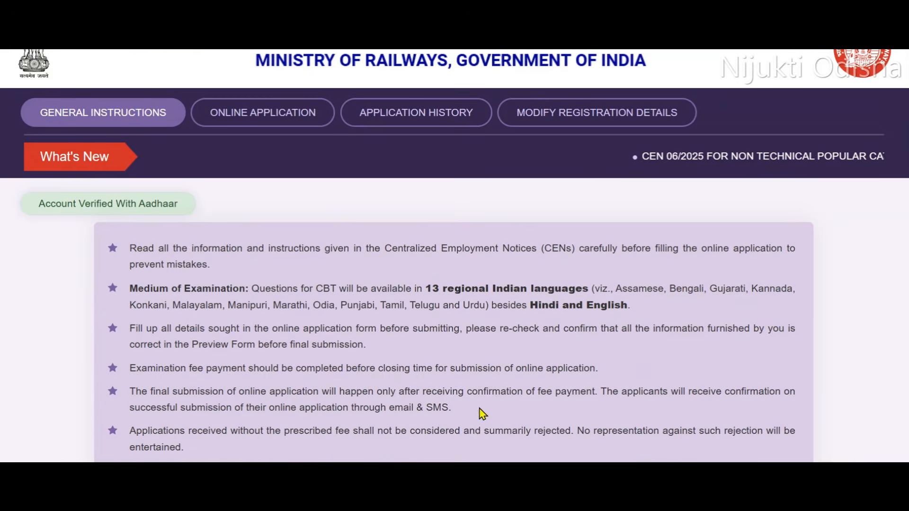
click(264, 114)
scroll(222, 253, down, 3)
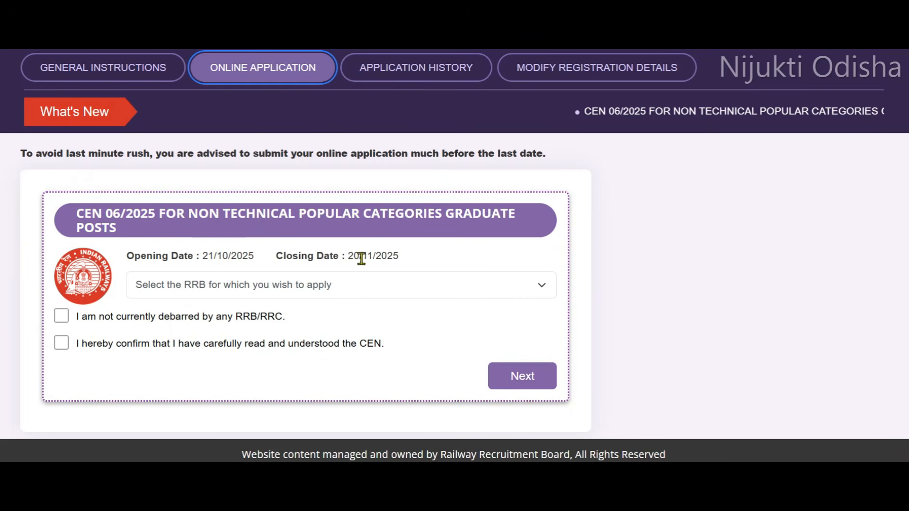
click(393, 290)
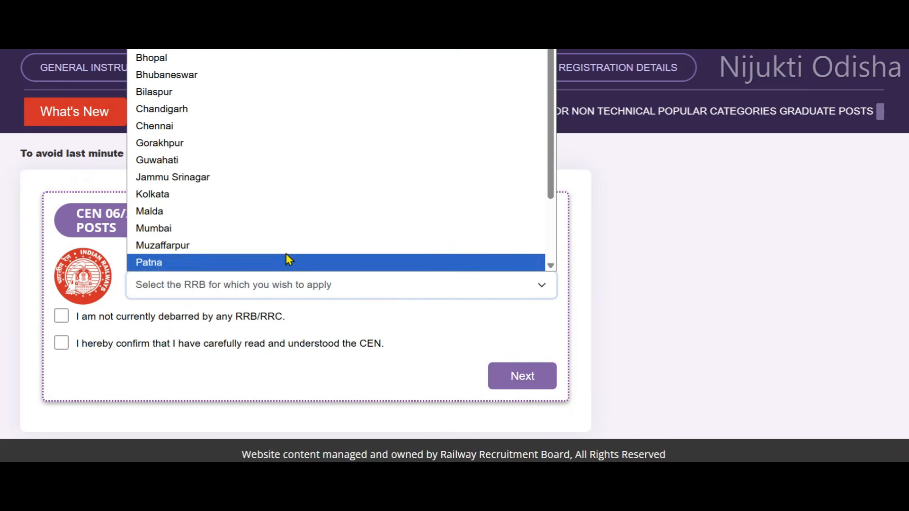
click(175, 75)
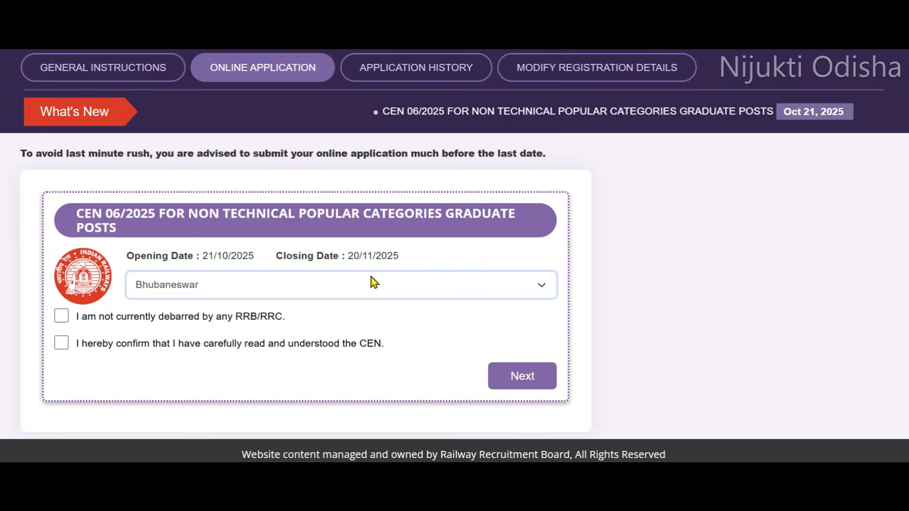
Accept the debarment and CEN declarations, proceed to the application form, and dismiss the information message about previously saved data
click(61, 316)
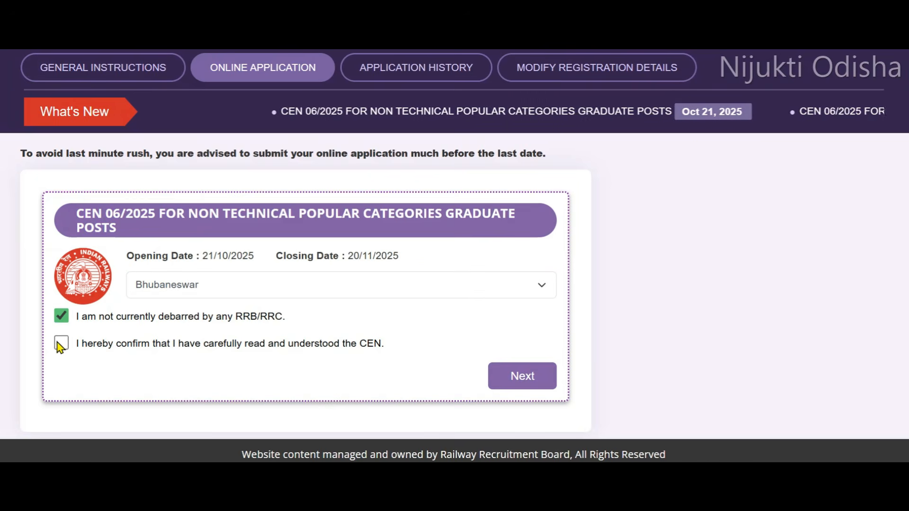
click(62, 343)
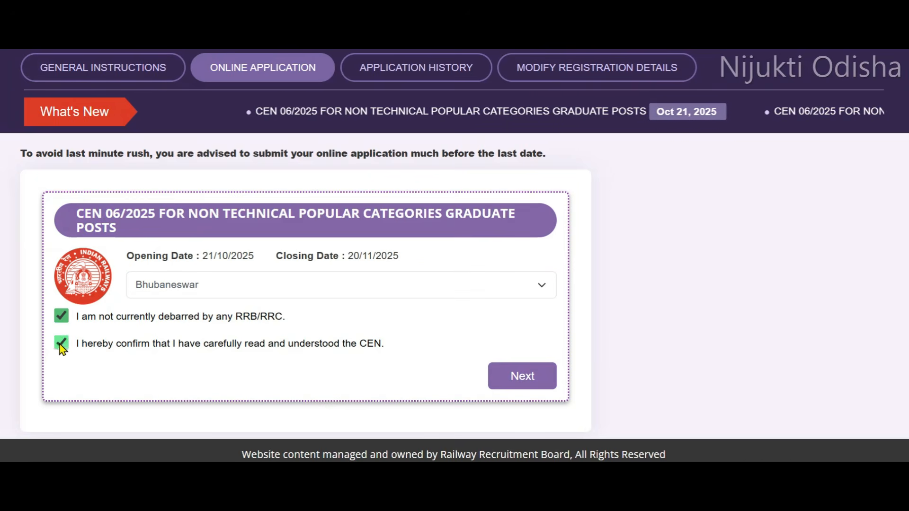
click(515, 370)
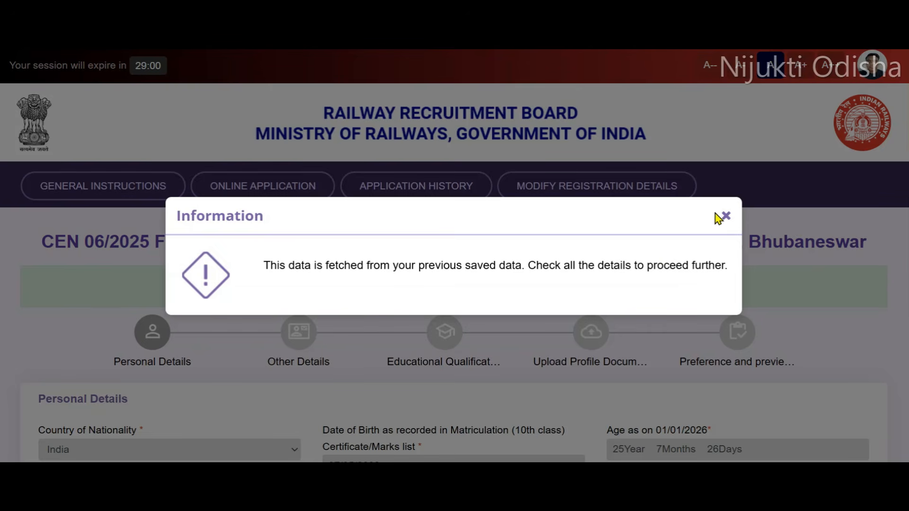
click(725, 221)
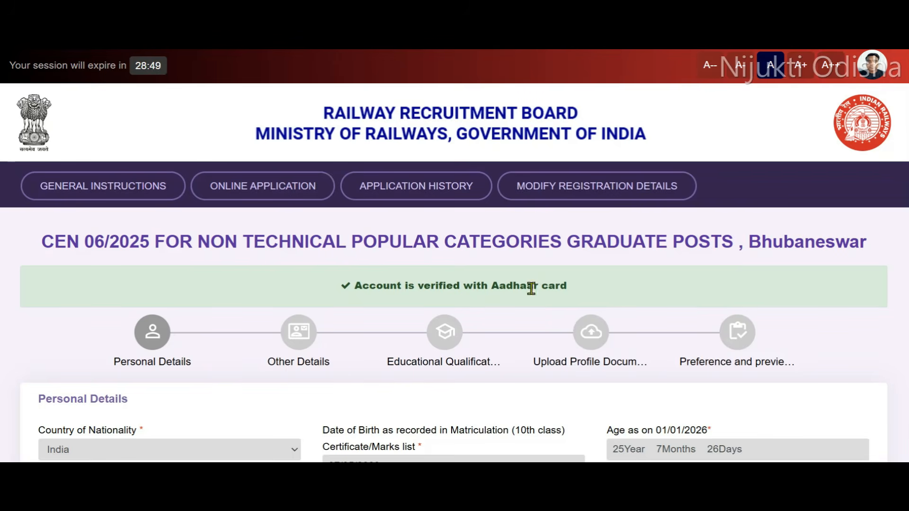
Set the marital status to Unmarried and the religion to Hindu in the personal details
scroll(207, 222, down, 5)
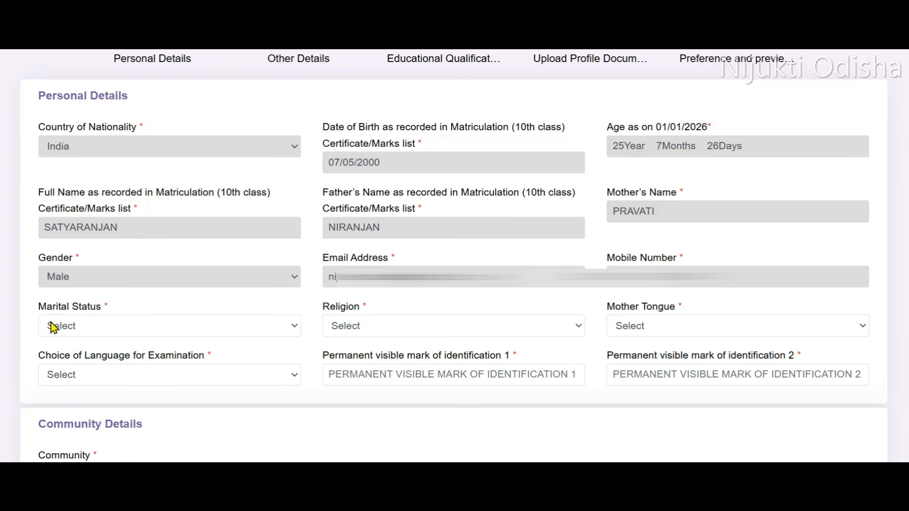
click(149, 326)
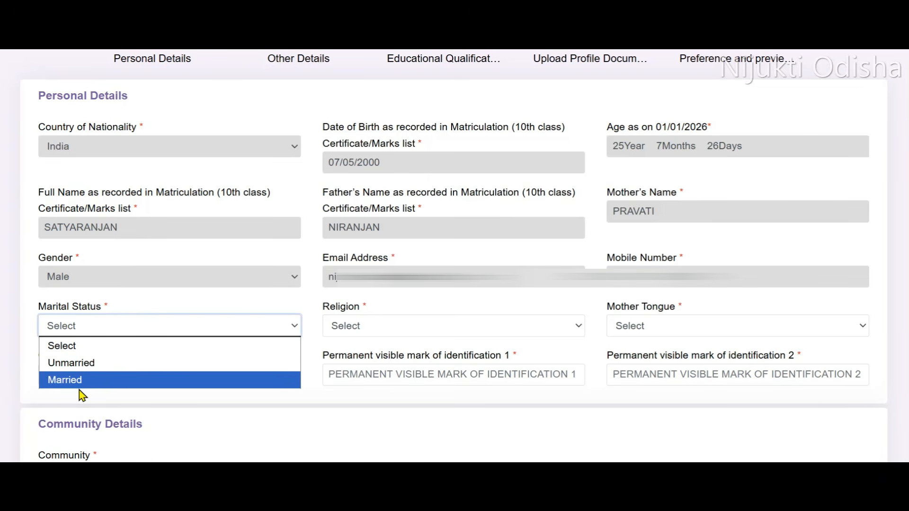
click(87, 362)
click(381, 325)
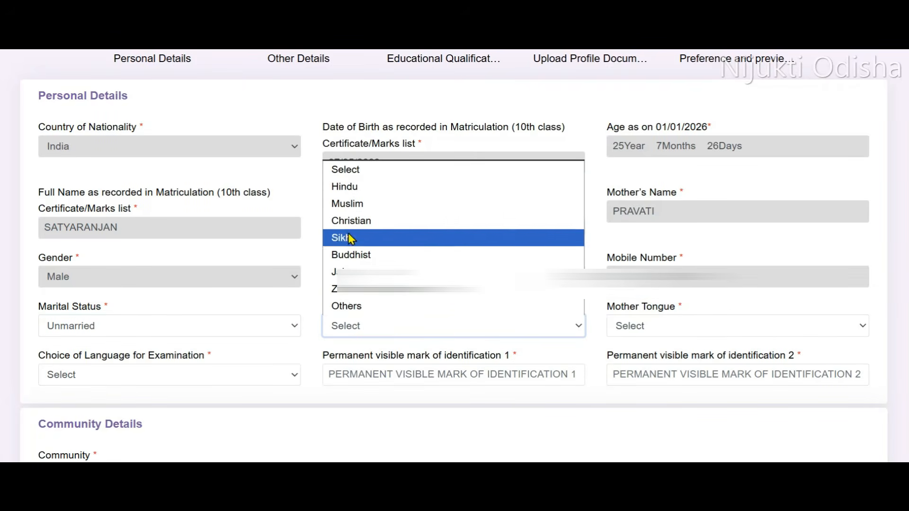
click(345, 187)
Set the mother tongue to Odia and the language for the examination to English
click(660, 326)
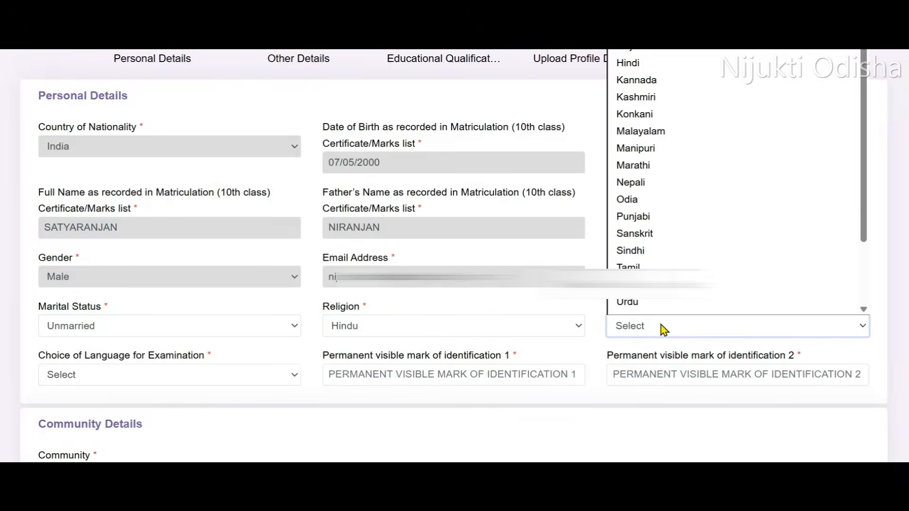
scroll(639, 203, down, 1)
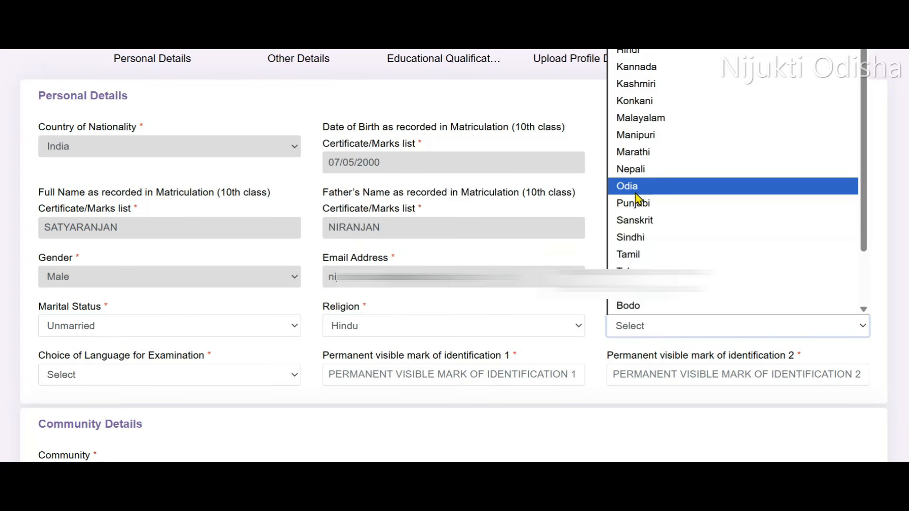
click(636, 188)
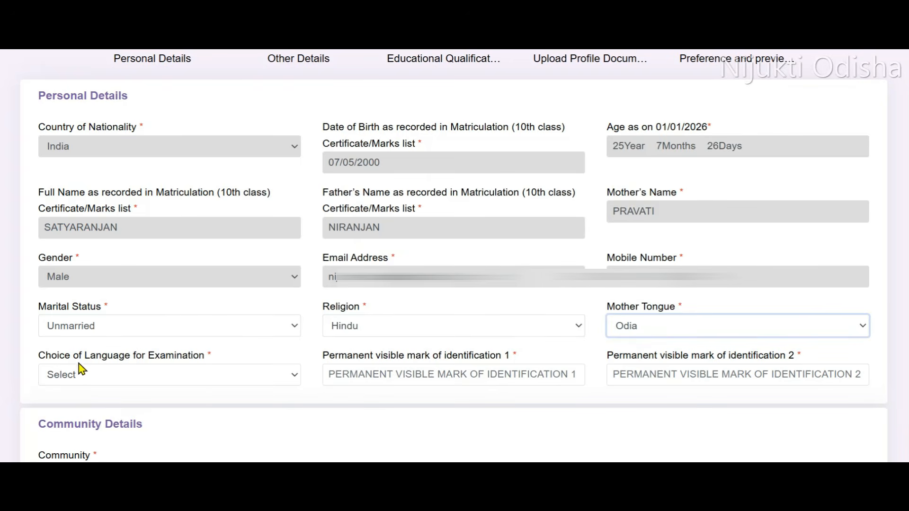
click(217, 376)
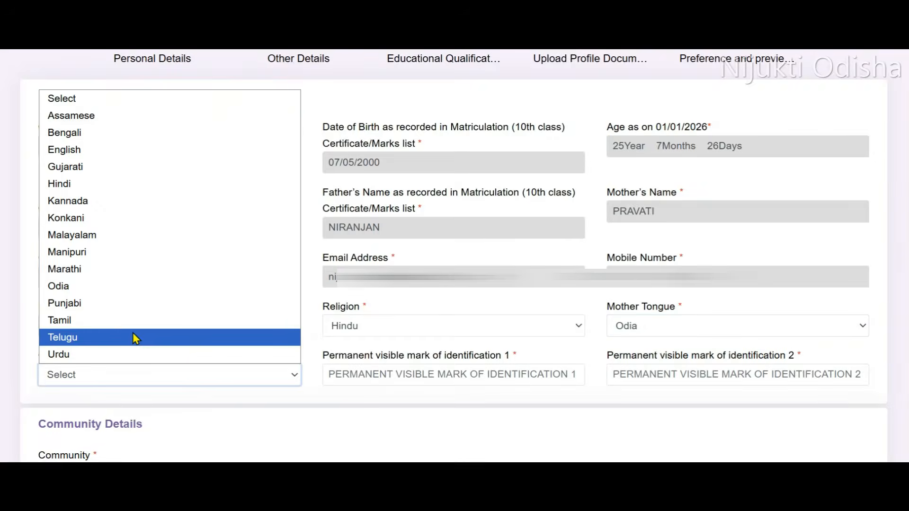
click(71, 150)
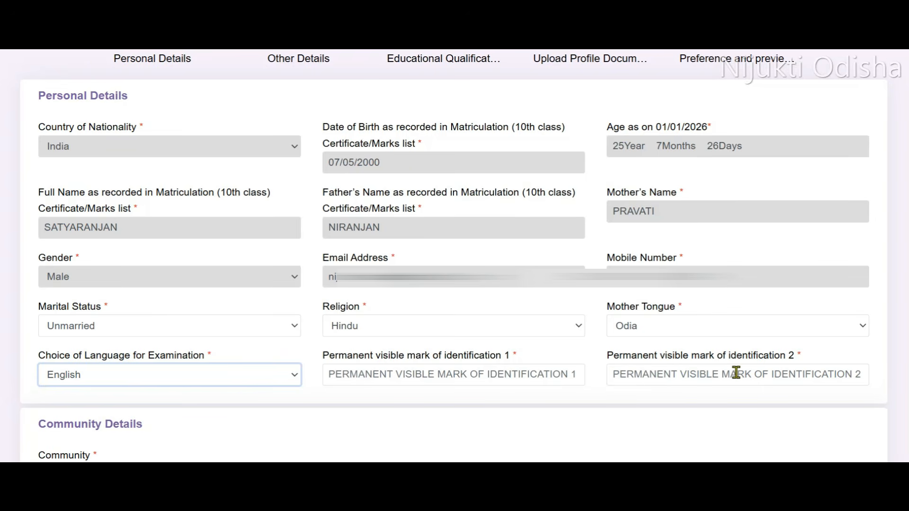
Choose SC (Scheduled Caste) as the community and Revenue Officers not below the rank of Tehsildar as the certificate issuing authority
scroll(736, 373, down, 5)
click(229, 228)
click(229, 228)
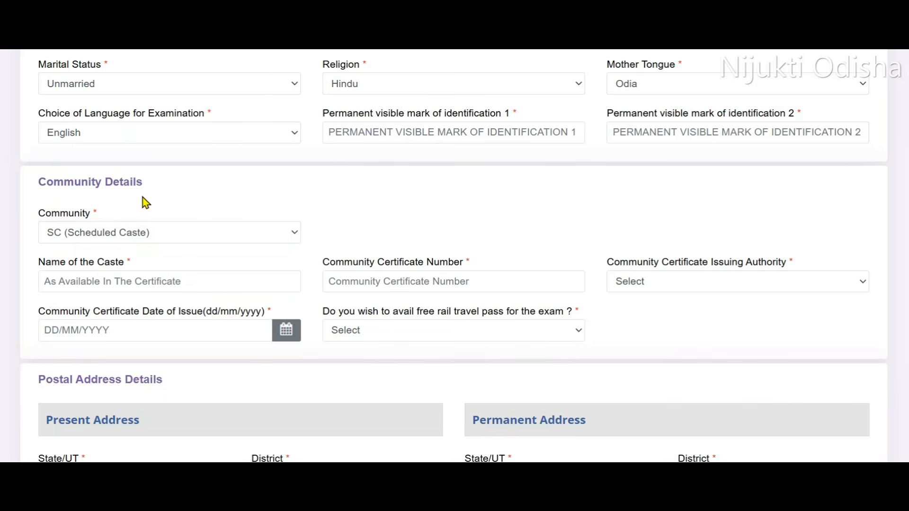
click(126, 237)
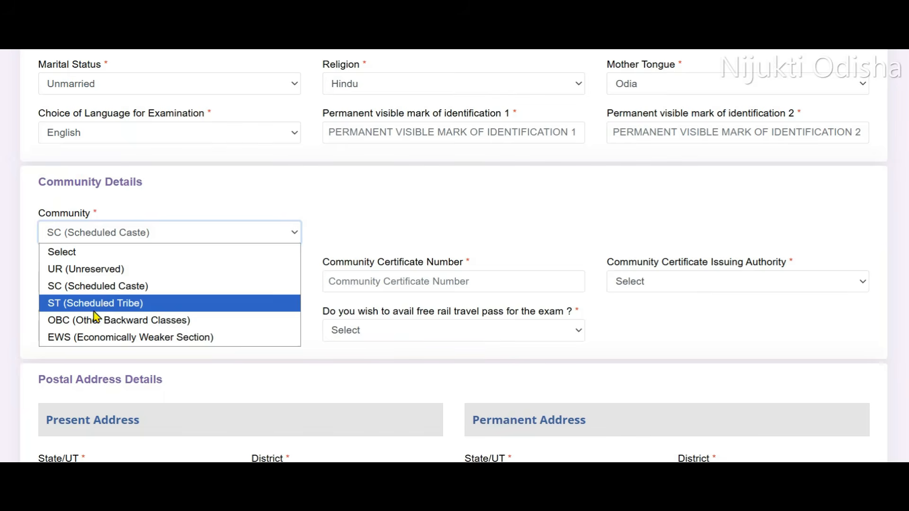
click(229, 225)
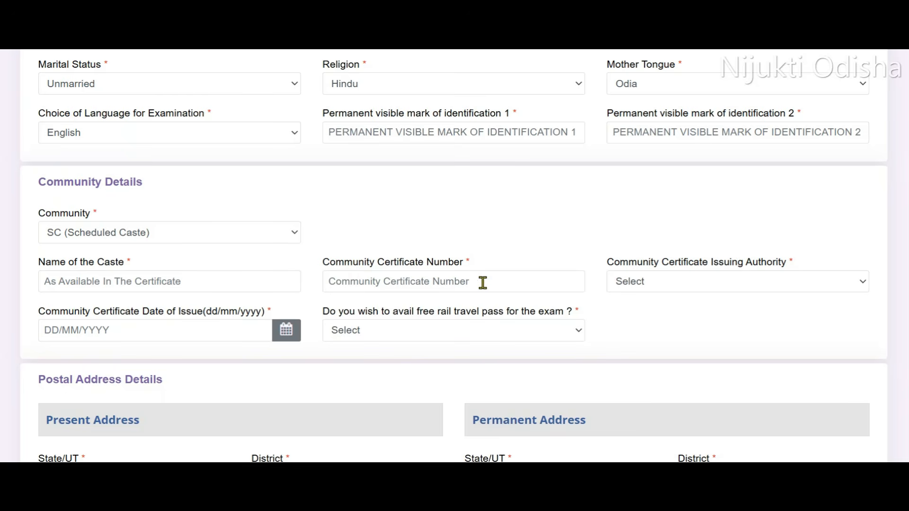
click(710, 285)
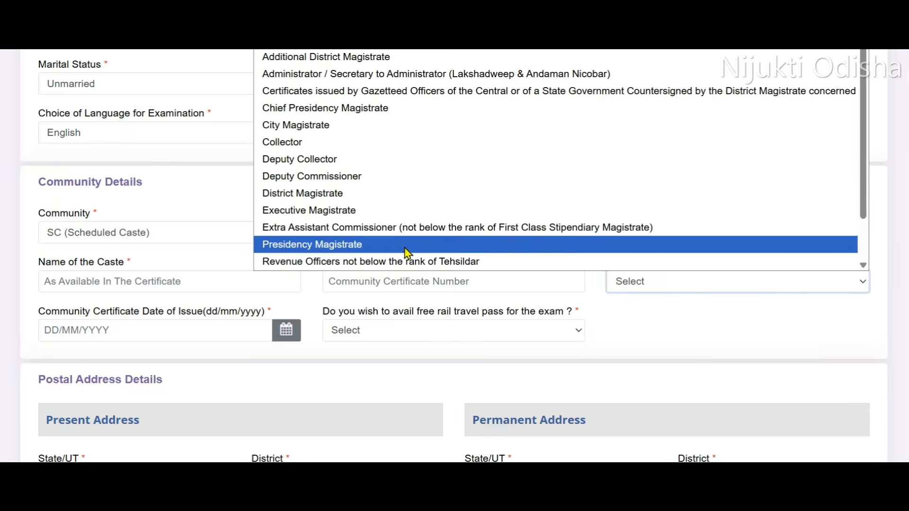
scroll(313, 228, down, 1)
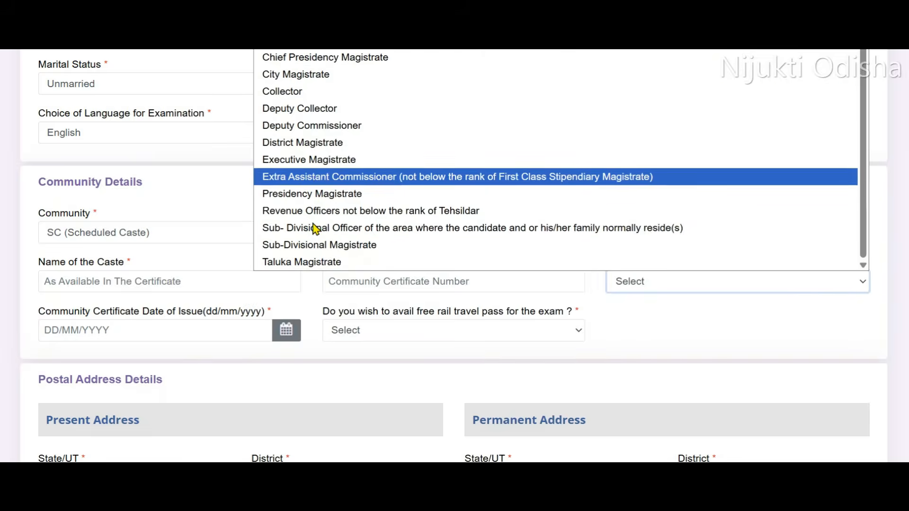
click(303, 213)
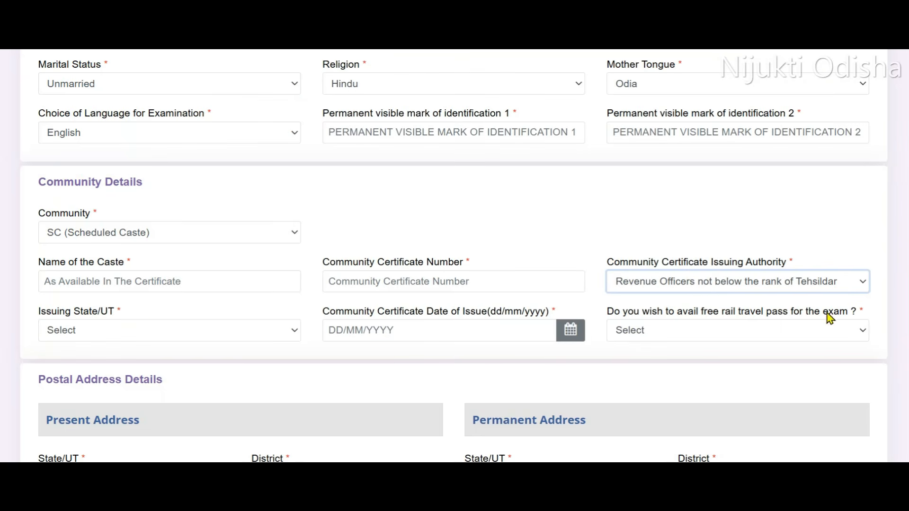
Set the community certificate's issuing state to ODISHA and answer Yes to the free rail travel pass for the exam
click(83, 330)
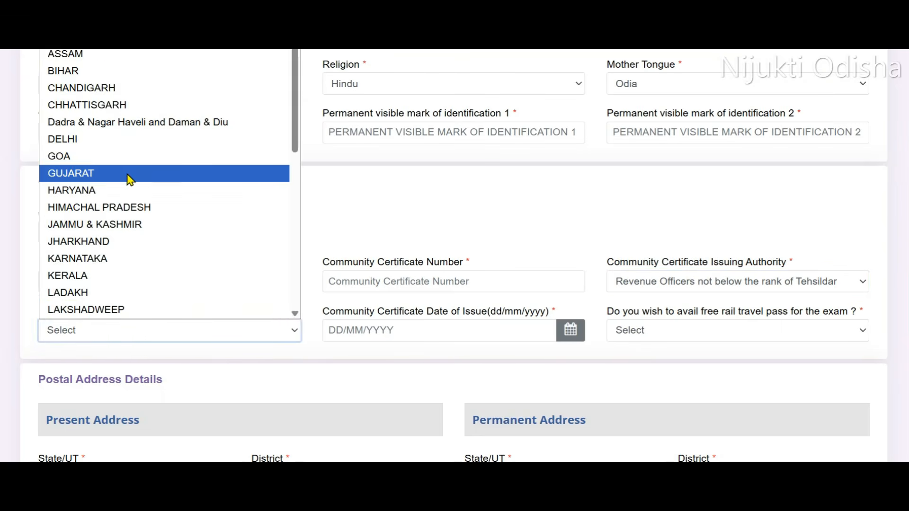
scroll(128, 208, down, 5)
click(137, 193)
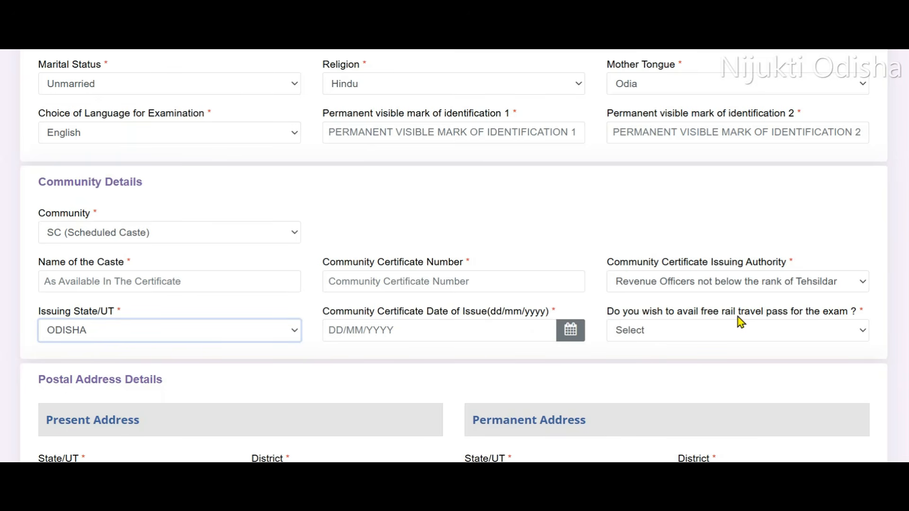
click(658, 331)
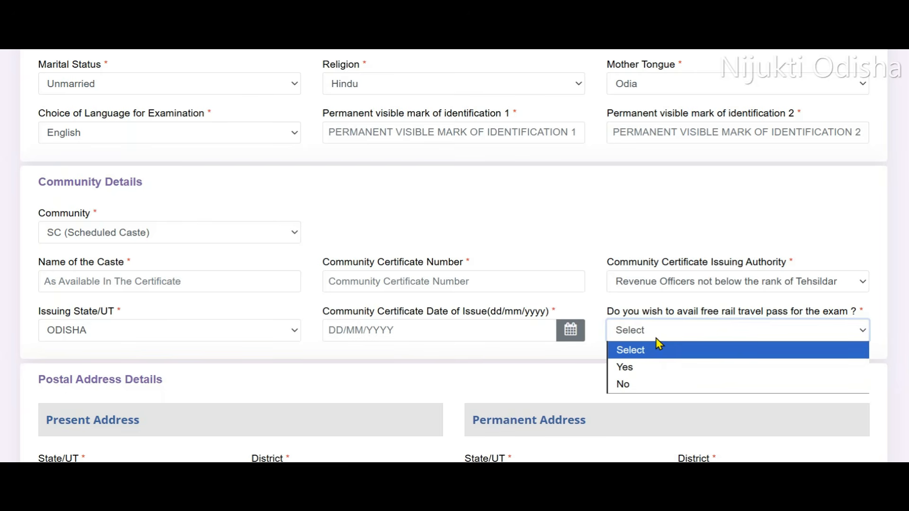
click(625, 371)
scroll(712, 360, down, 1)
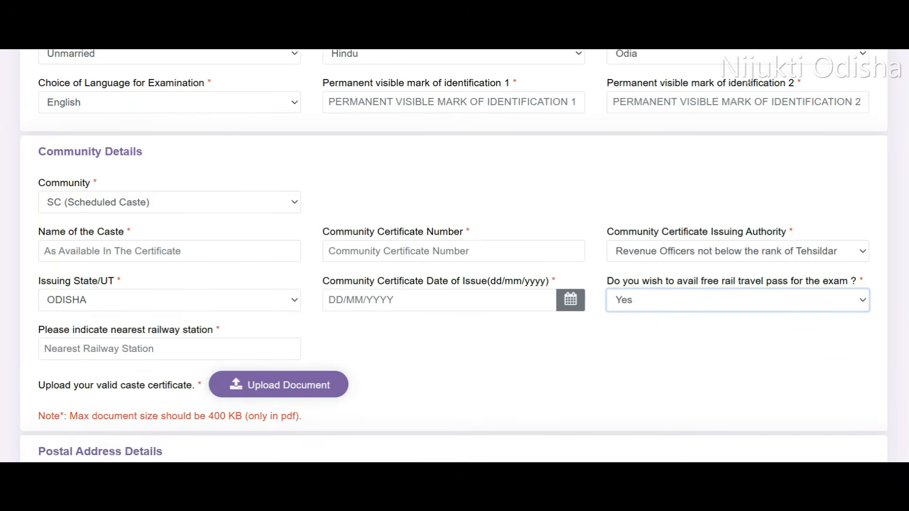
scroll(668, 328, down, 1)
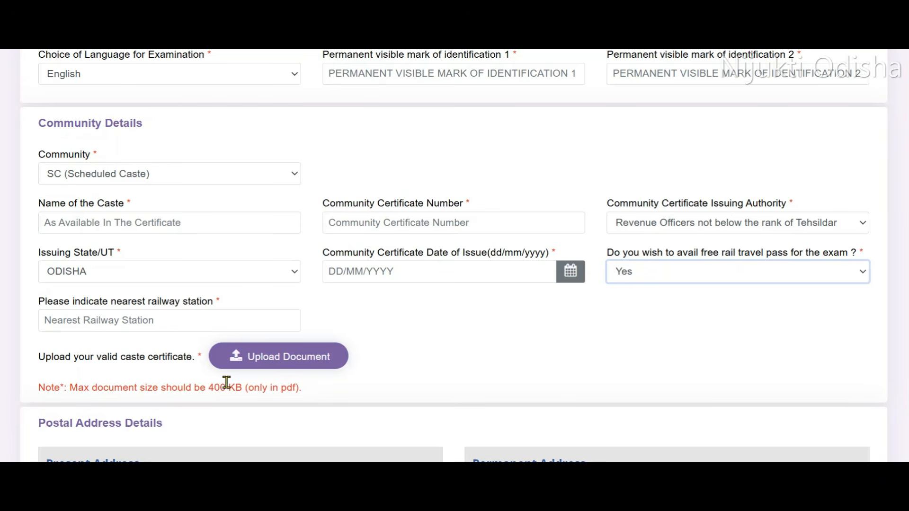
Set the present address's state to ODISHA and district to Cuttack, and proceed to the Other Details section
scroll(264, 361, down, 7)
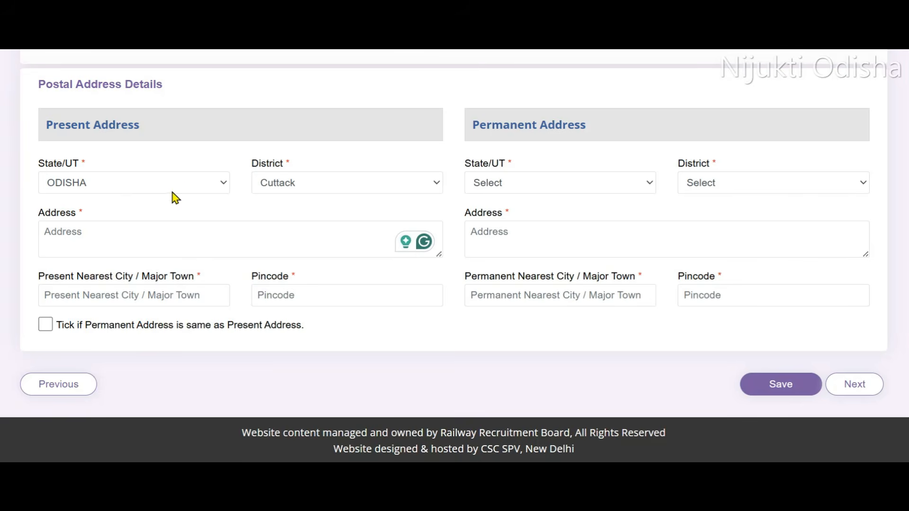
click(188, 186)
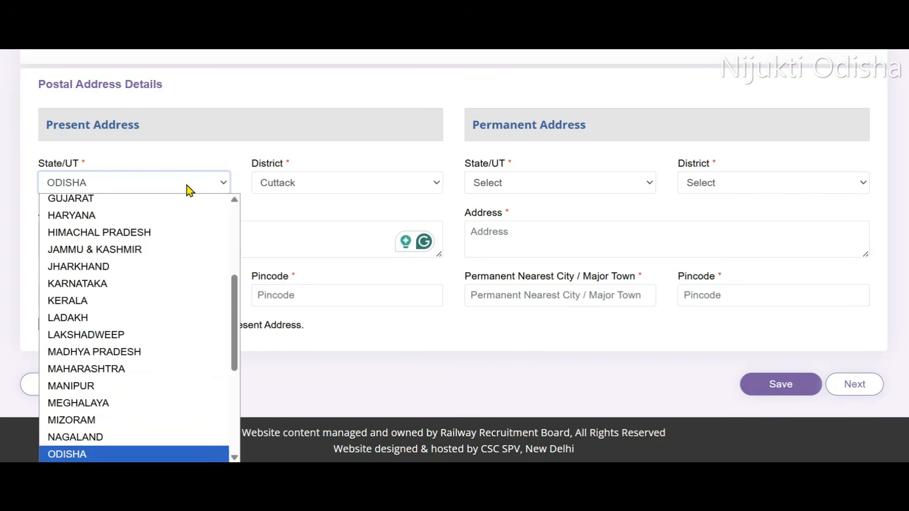
click(95, 457)
click(339, 189)
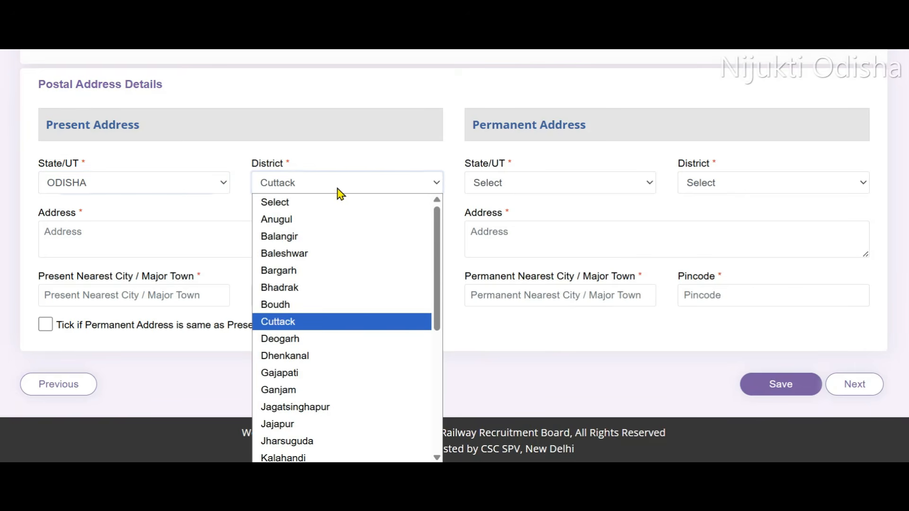
click(328, 322)
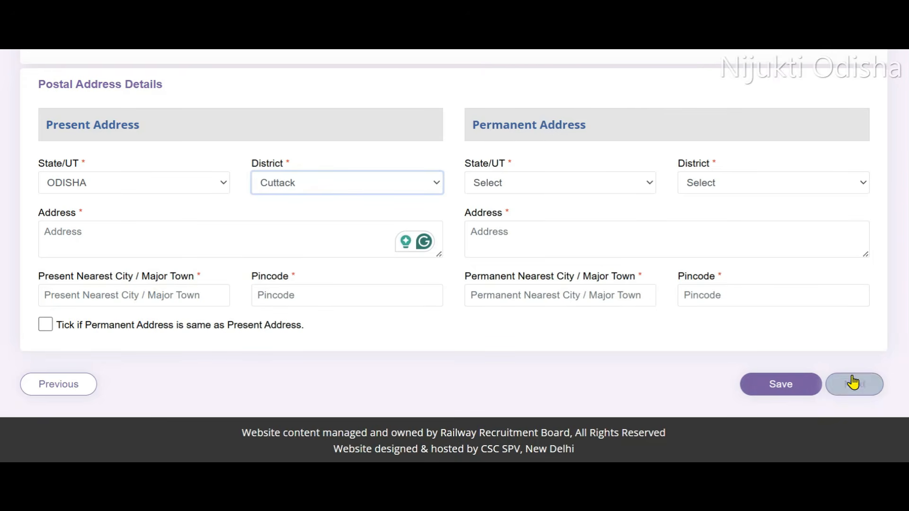
click(840, 389)
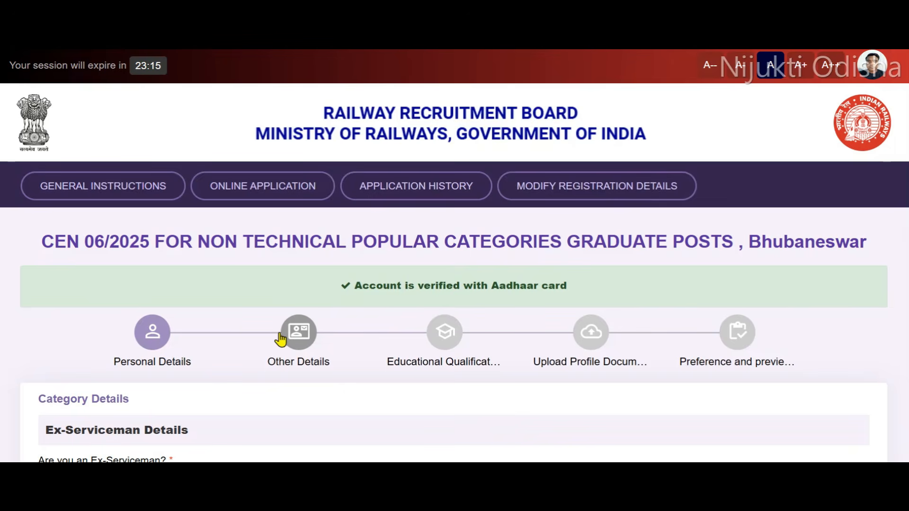
Answer No to being an Ex-Serviceman and No to having writing ability affected under para 11.7.2
scroll(150, 320, down, 3)
click(200, 367)
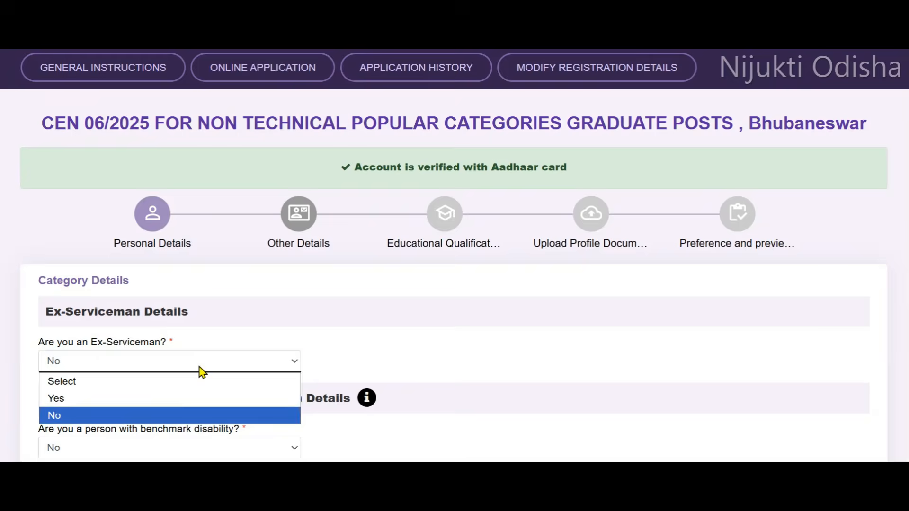
scroll(336, 341, down, 3)
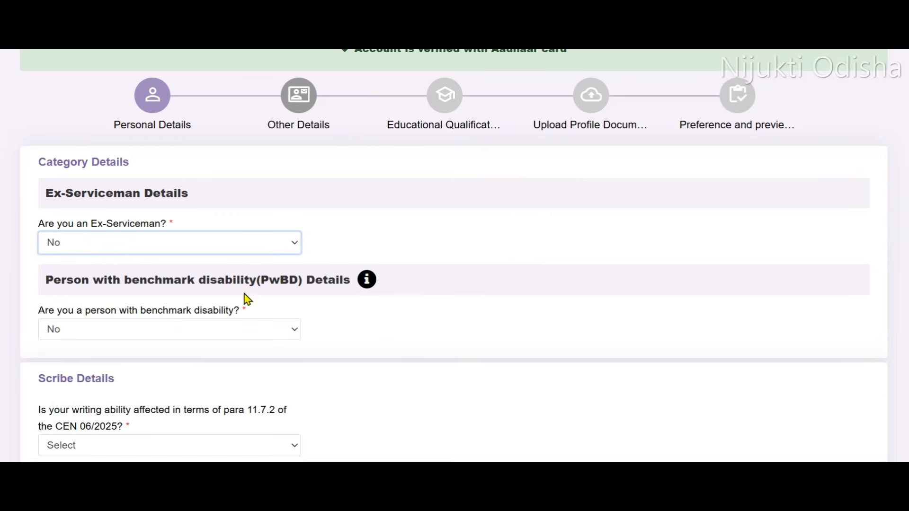
scroll(405, 319, down, 3)
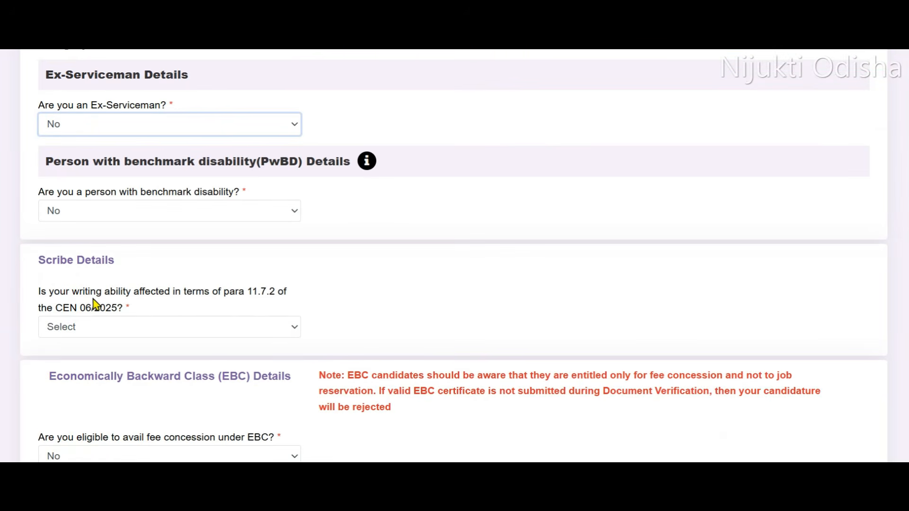
click(283, 325)
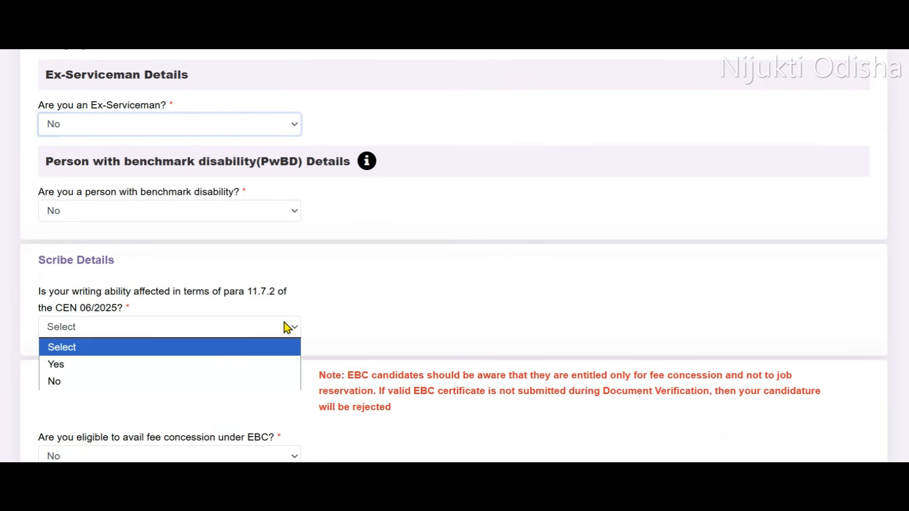
click(170, 381)
Answer No to Indian Railways employment, set the current department to Not Applicable, and proceed to the educational qualifications
scroll(250, 185, down, 5)
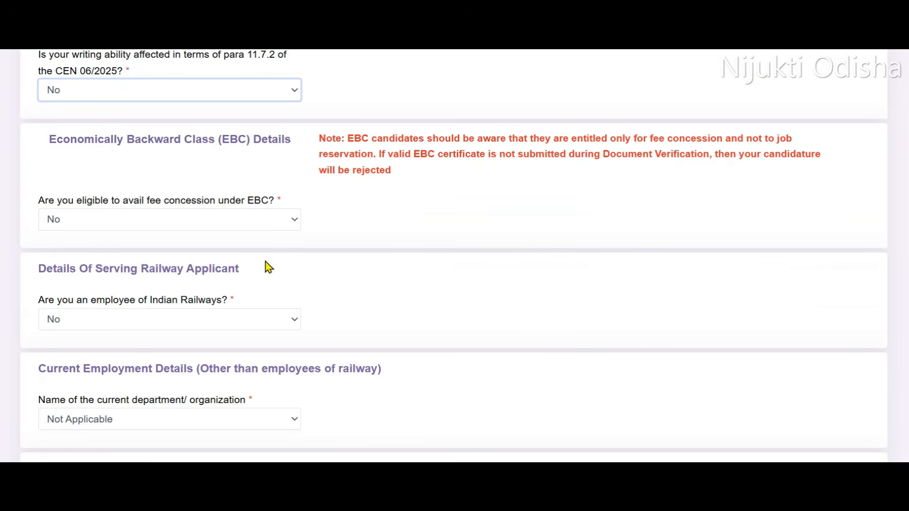
scroll(290, 261, down, 4)
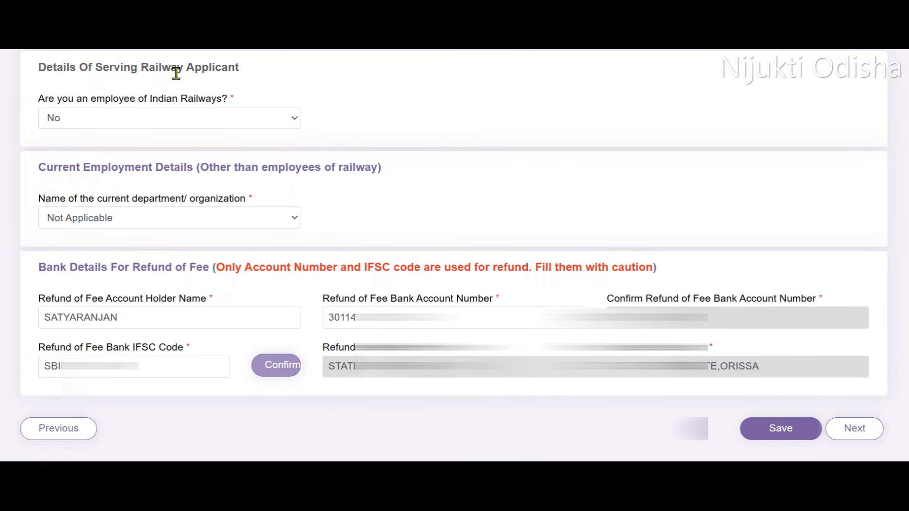
click(199, 124)
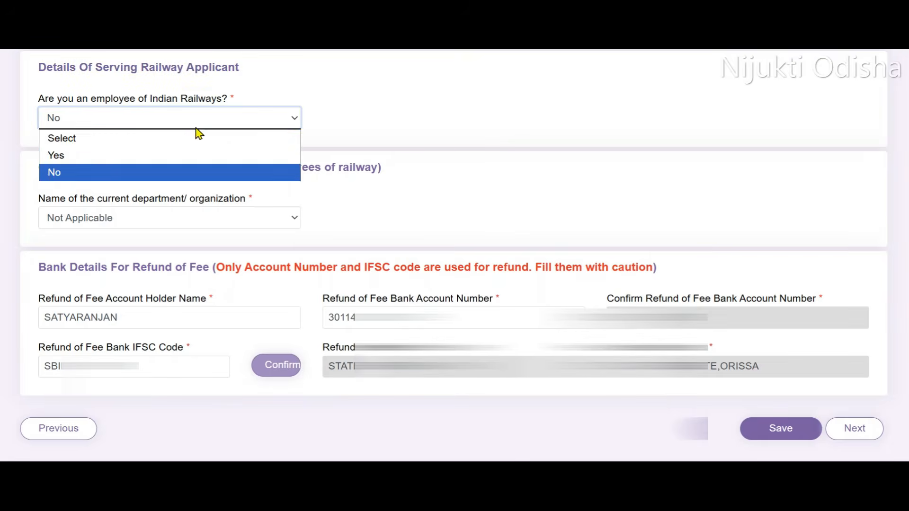
click(71, 173)
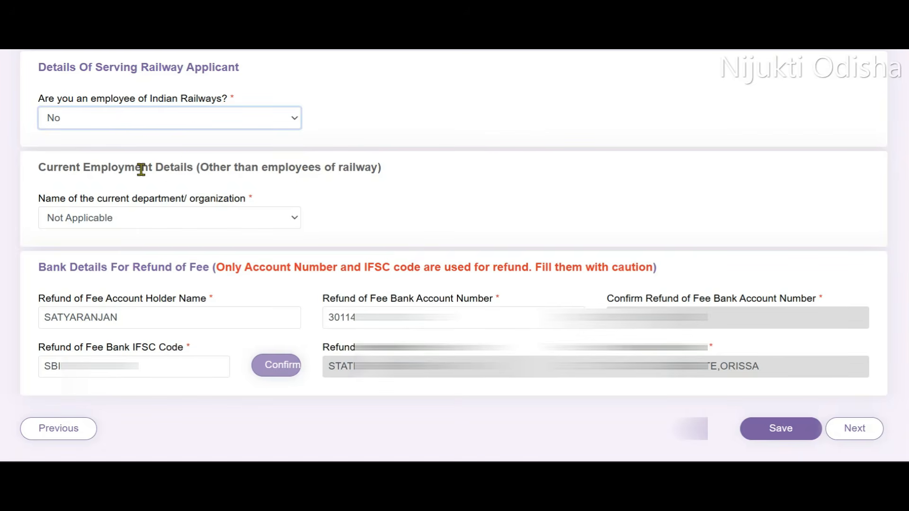
click(124, 219)
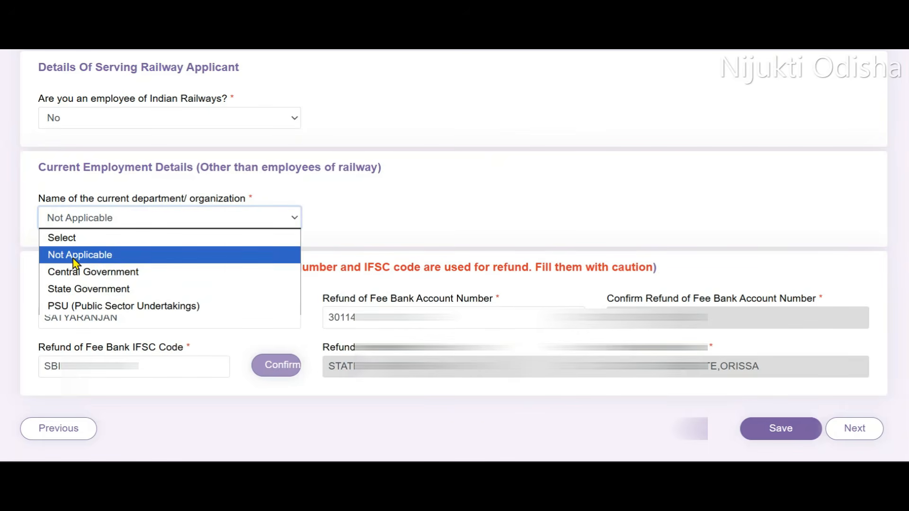
click(94, 261)
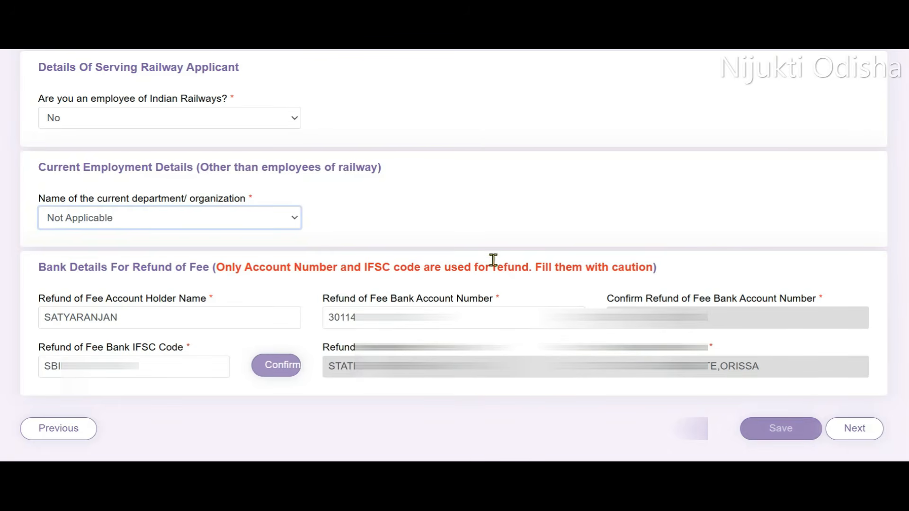
click(850, 426)
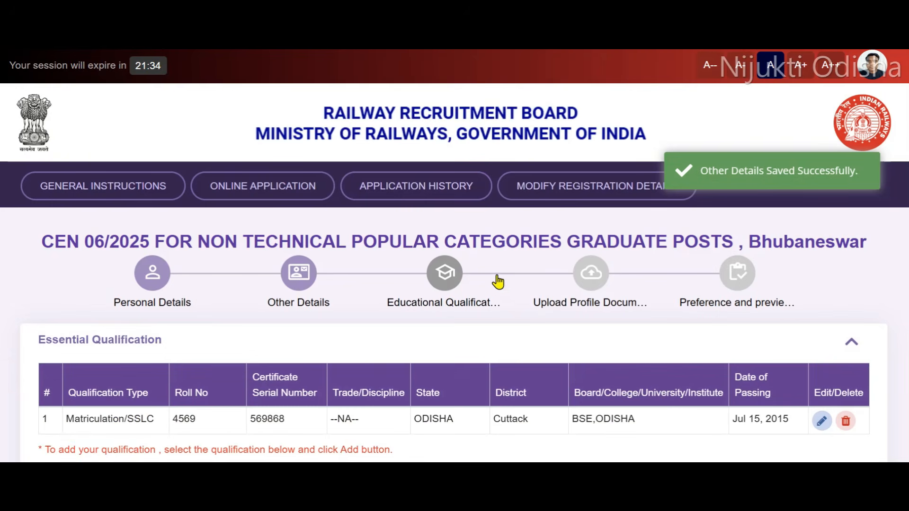
Open the Matriculation/SSLC qualification for editing, select ODISHA as its state, check the district and board, and update the entry
scroll(466, 271, down, 4)
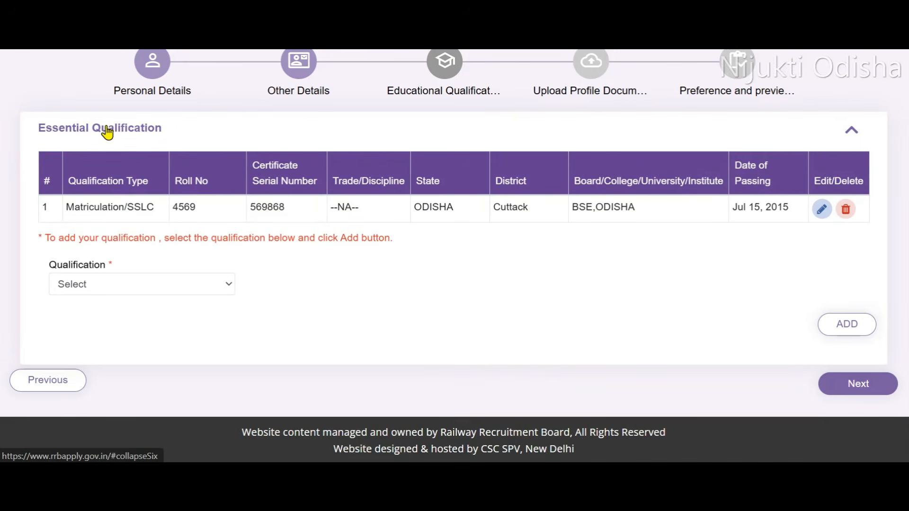
click(194, 288)
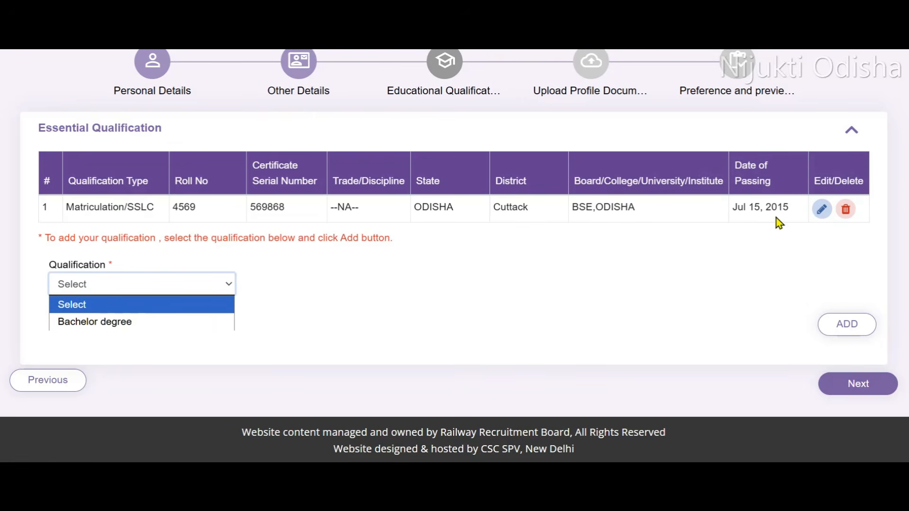
click(821, 210)
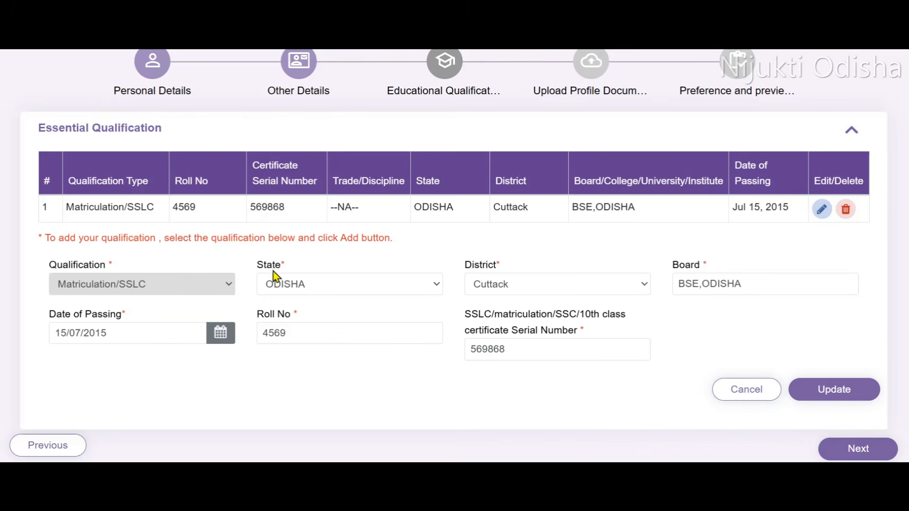
click(347, 284)
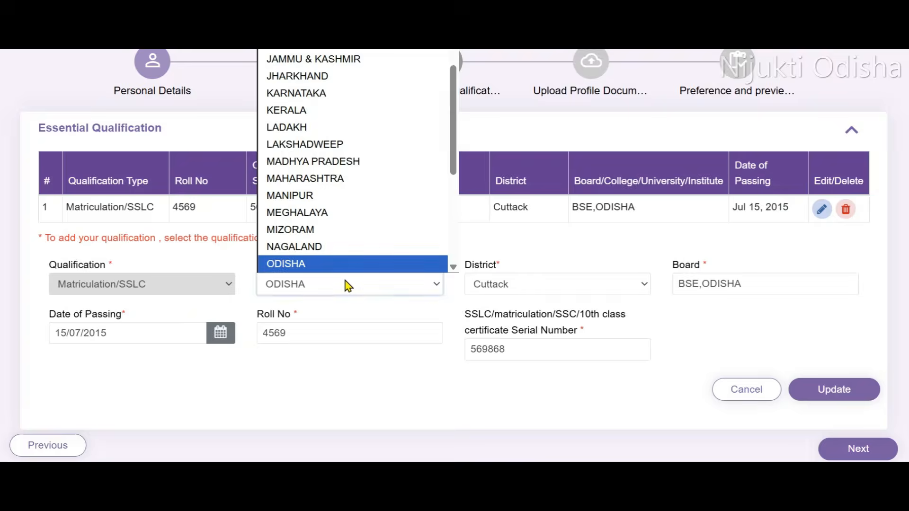
click(293, 265)
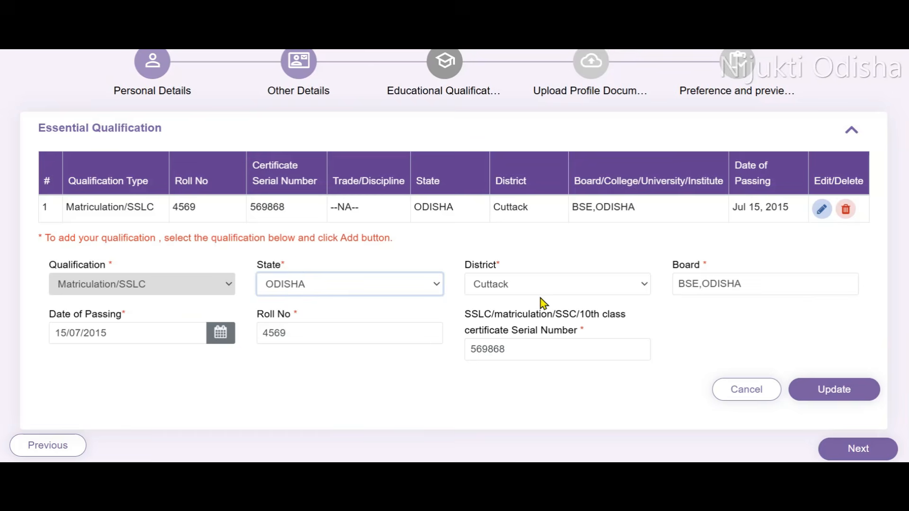
click(529, 285)
click(752, 286)
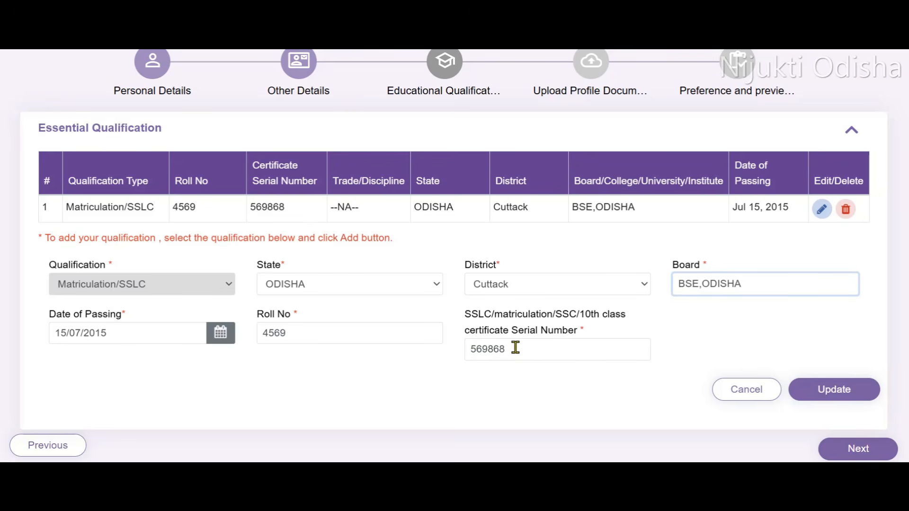
click(818, 390)
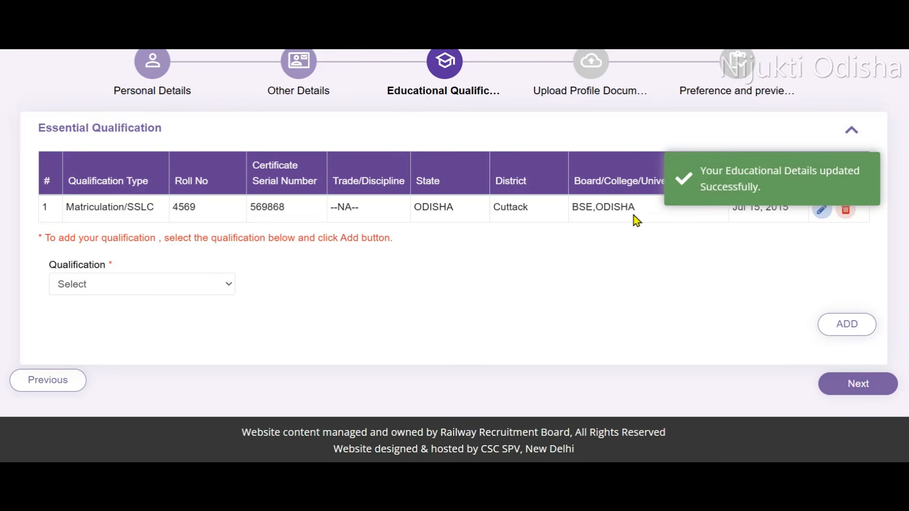
Start a new qualification entry with Bachelor degree as both the qualification and the discipline/subject
click(137, 286)
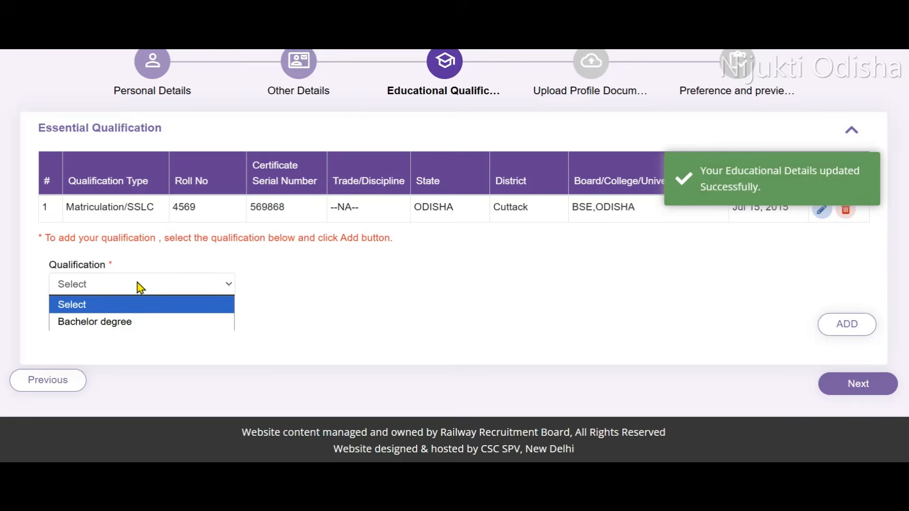
click(112, 322)
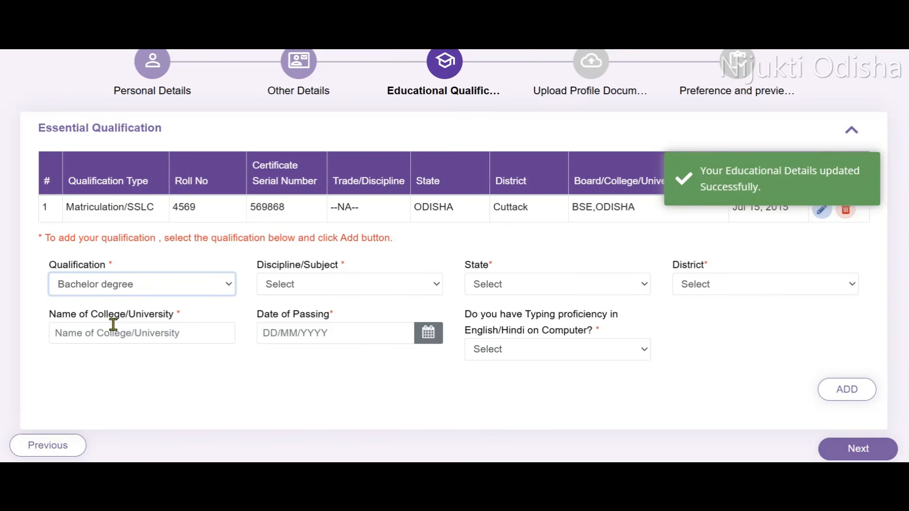
click(303, 285)
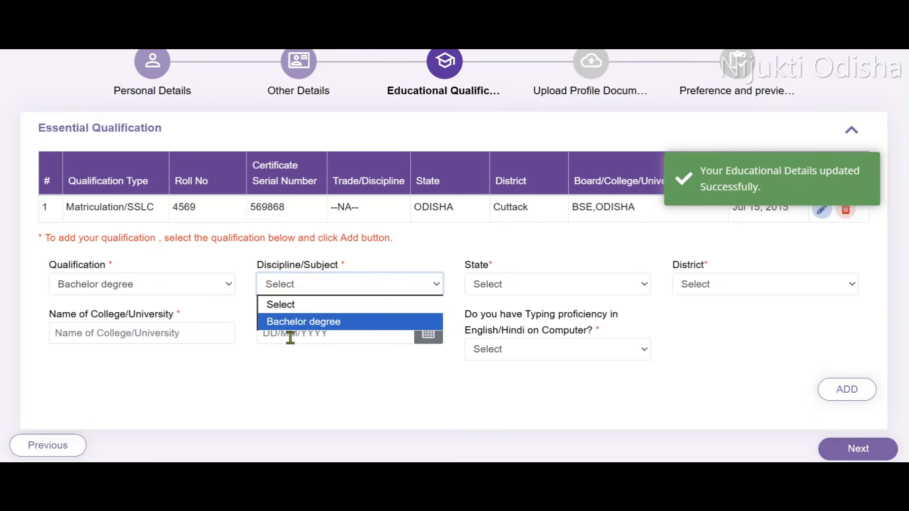
click(346, 323)
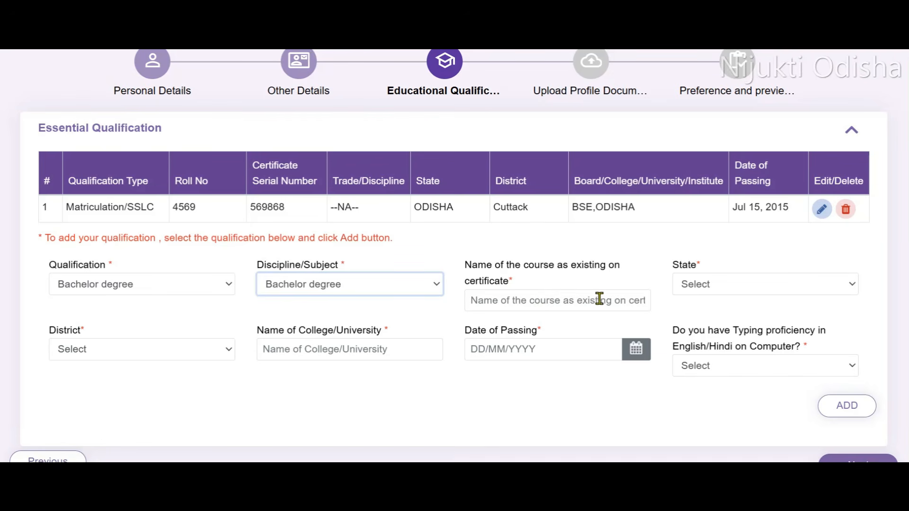
Set the bachelor degree's state to ODISHA and its district to Cuttack
click(705, 286)
scroll(738, 180, down, 5)
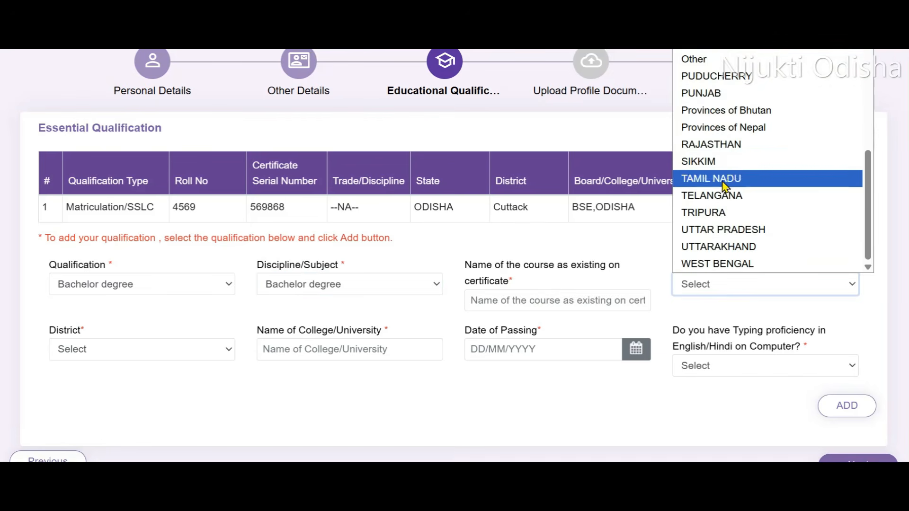
click(709, 43)
click(204, 357)
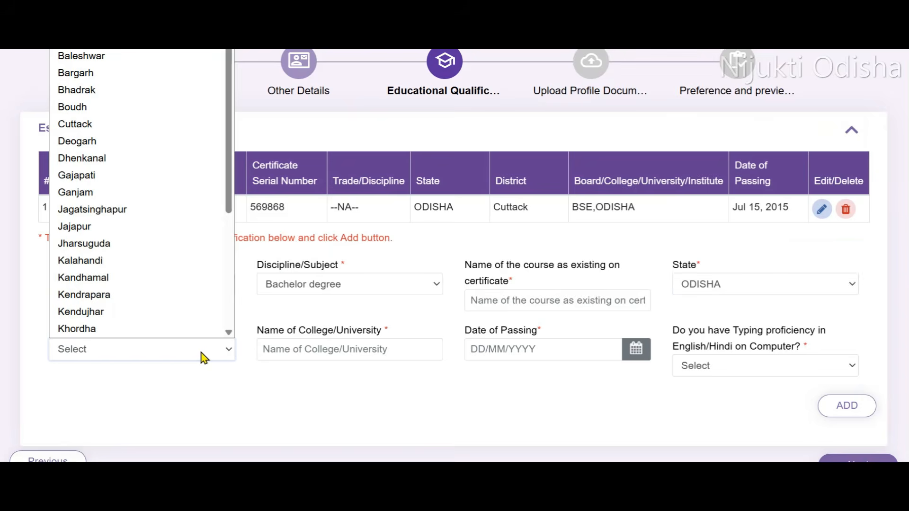
click(135, 125)
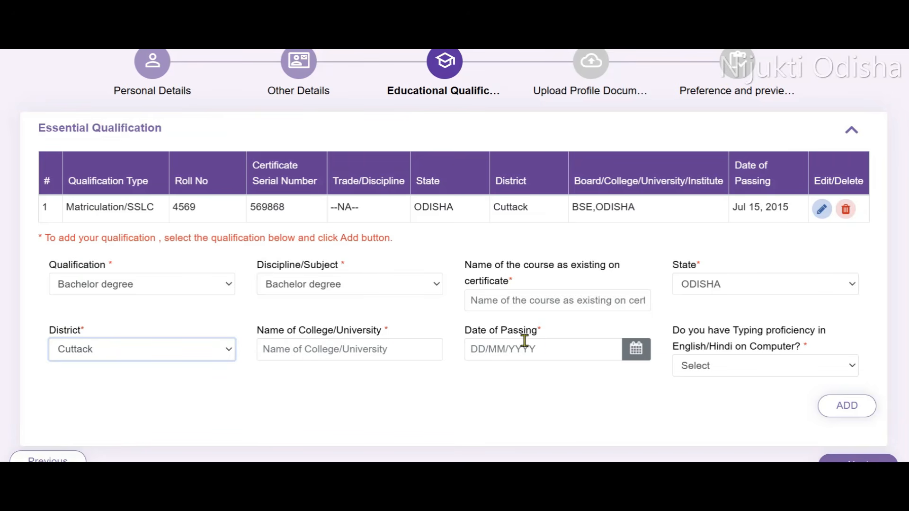
Set the bachelor degree's date of passing to 14/06/2023
click(634, 350)
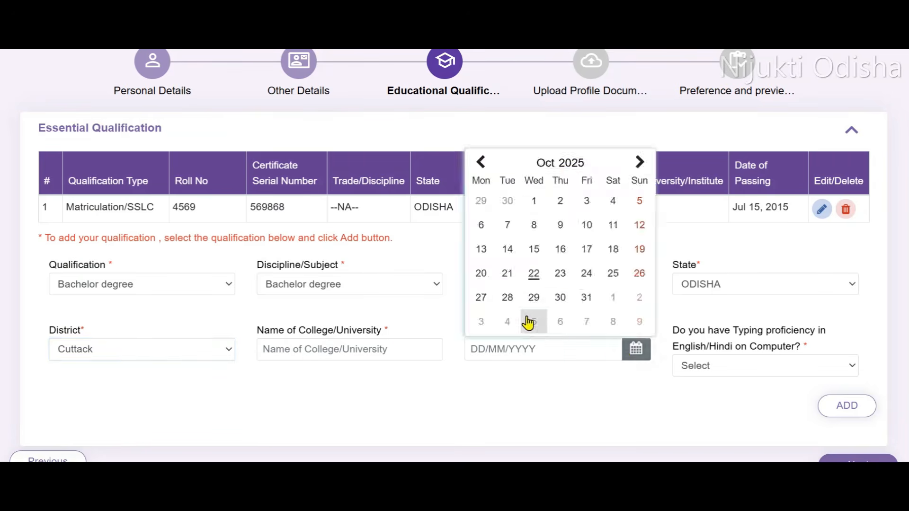
click(482, 163)
click(481, 163)
click(482, 163)
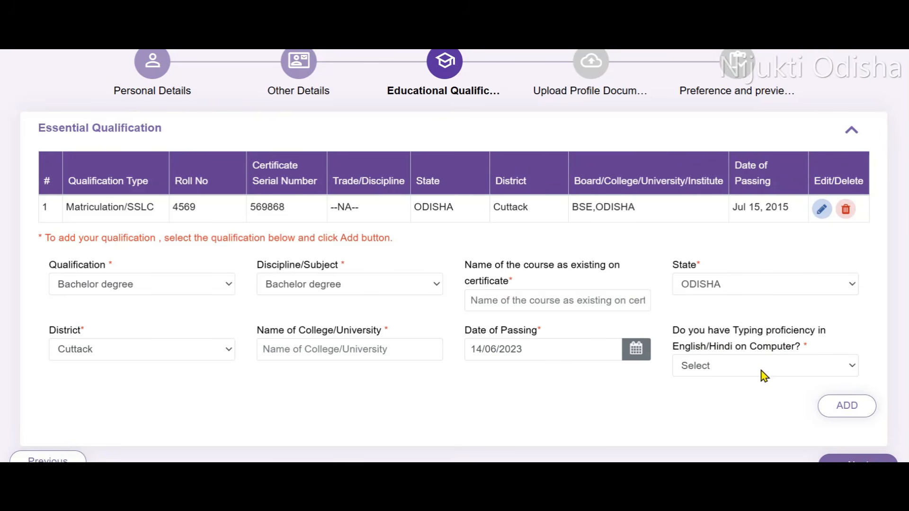
Answer Yes to typing proficiency in English/Hindi on computer and add the bachelor degree to the qualifications
click(727, 373)
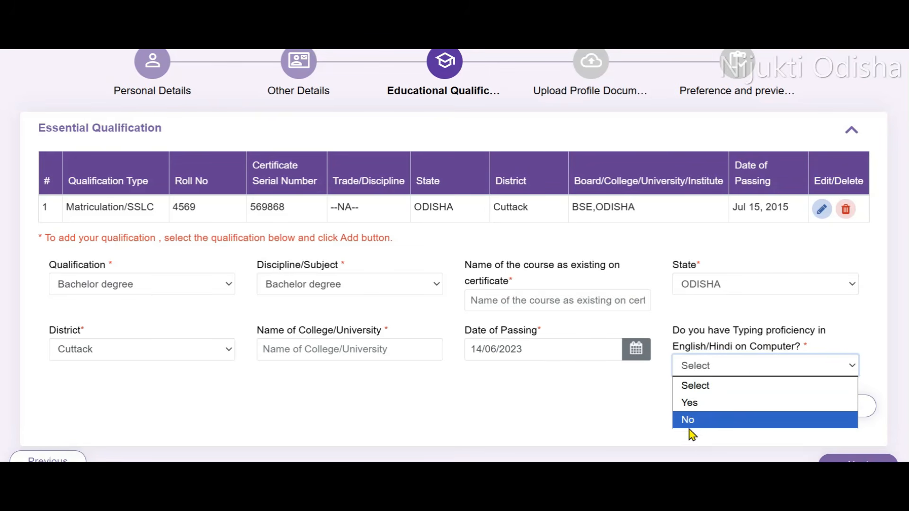
click(688, 402)
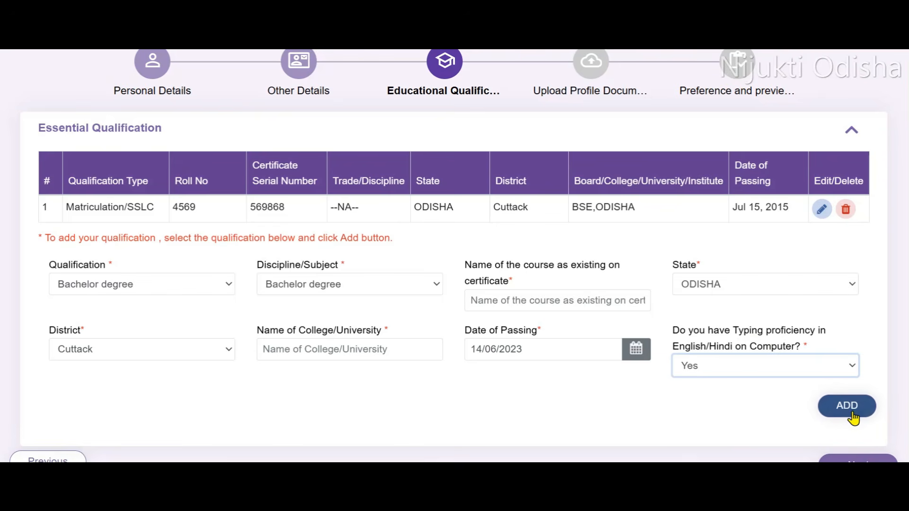
click(842, 411)
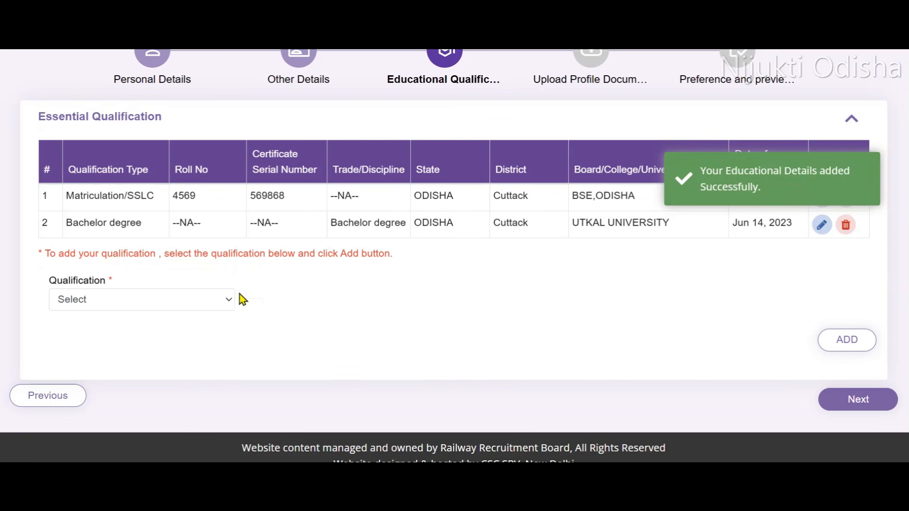
Proceed to the profile document upload and view the QR code for capturing the live photograph from a mobile
click(218, 309)
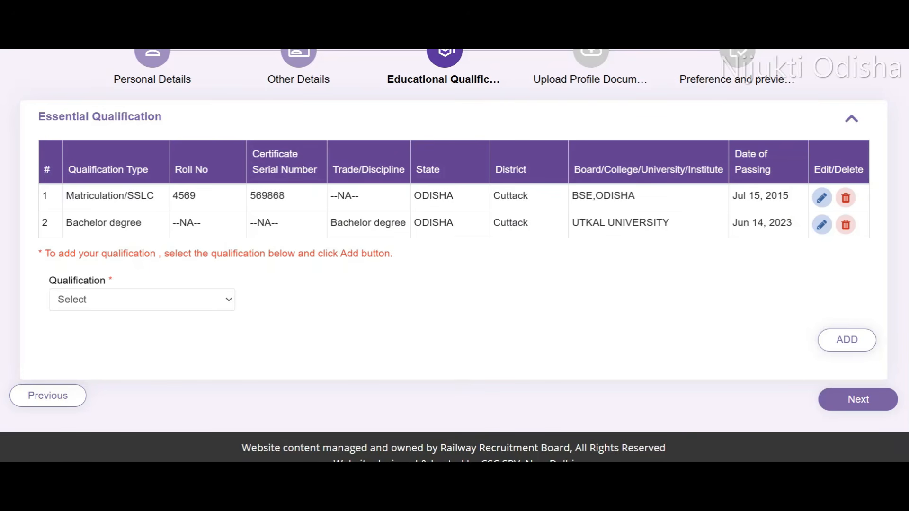
click(843, 410)
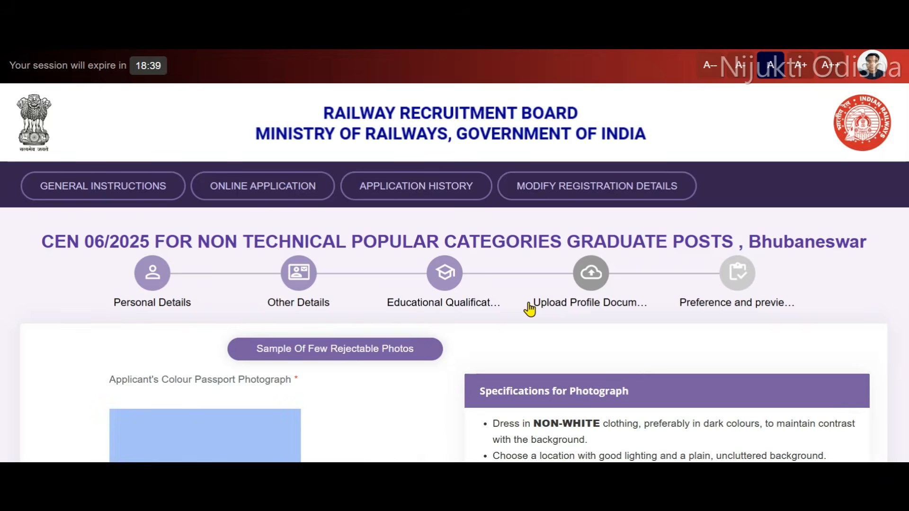
scroll(530, 303, down, 3)
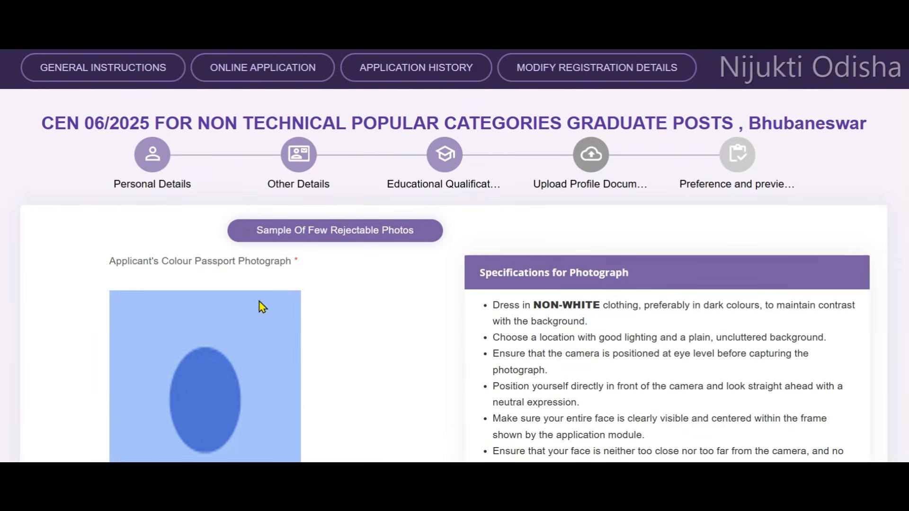
scroll(288, 349, down, 3)
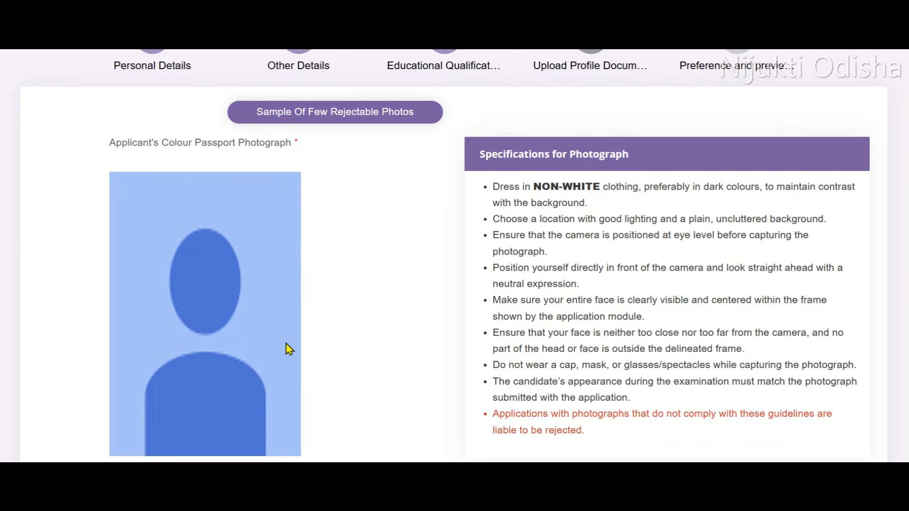
scroll(211, 225, down, 3)
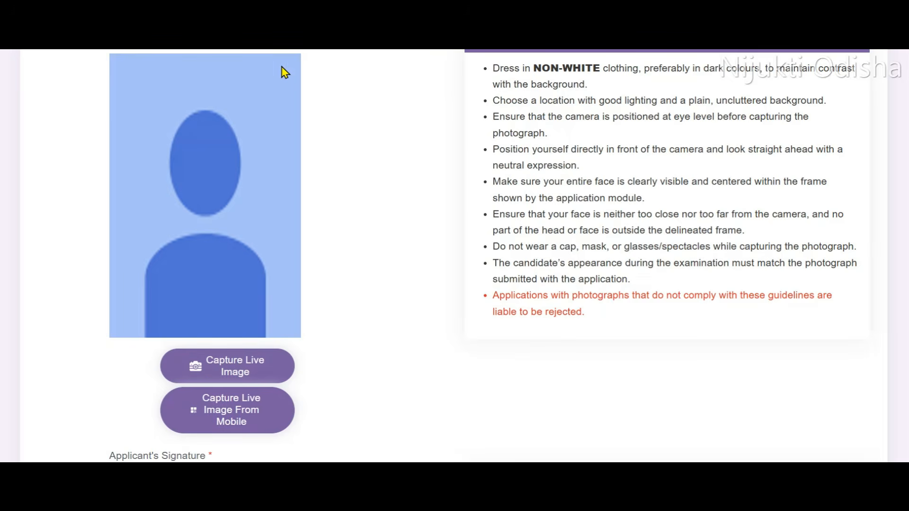
scroll(245, 287, down, 3)
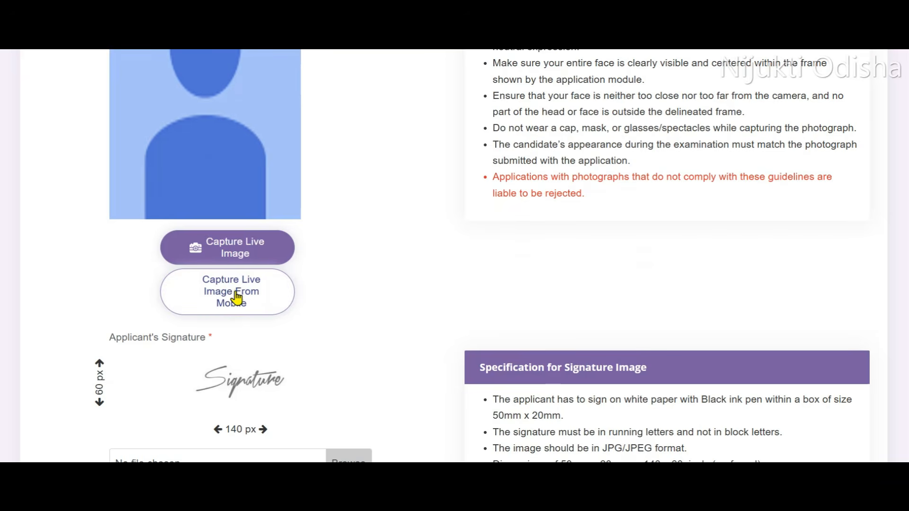
click(237, 294)
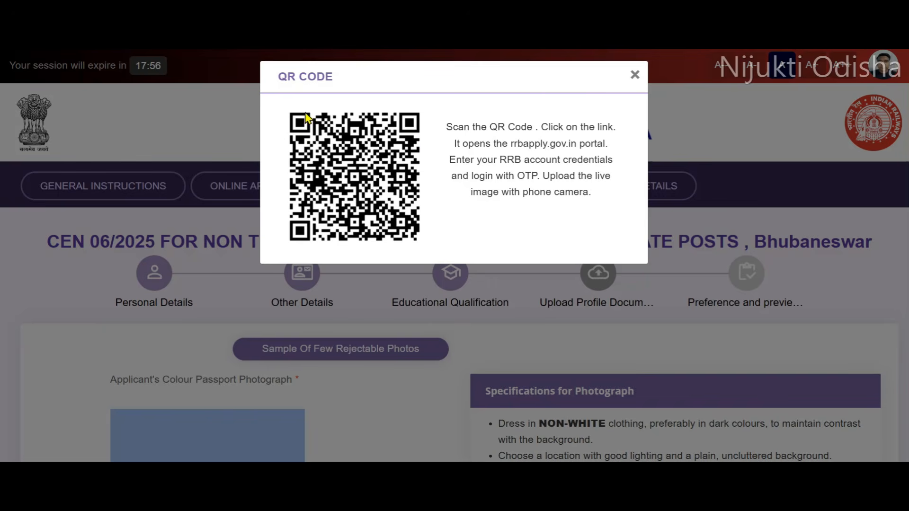
click(634, 74)
Accept the own-signature declaration for signature.jpeg and save the applicant's photograph and signature
scroll(465, 218, down, 10)
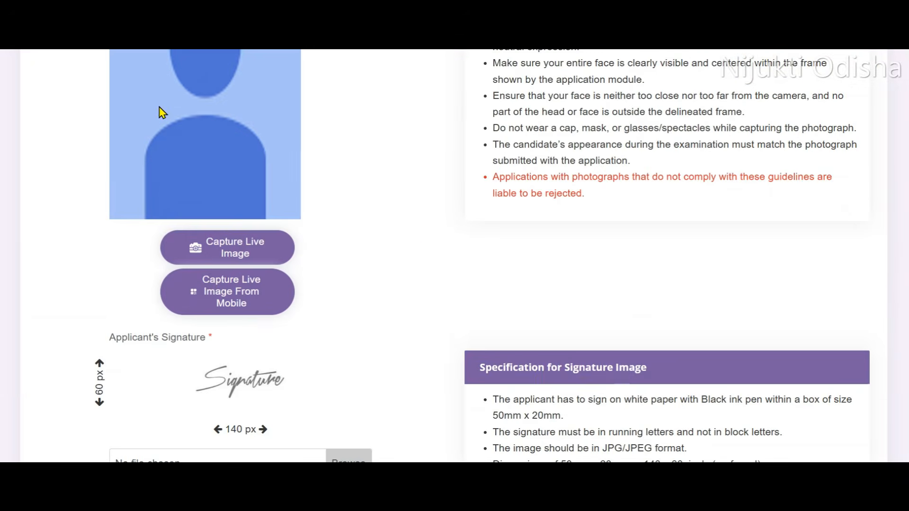
scroll(246, 217, down, 3)
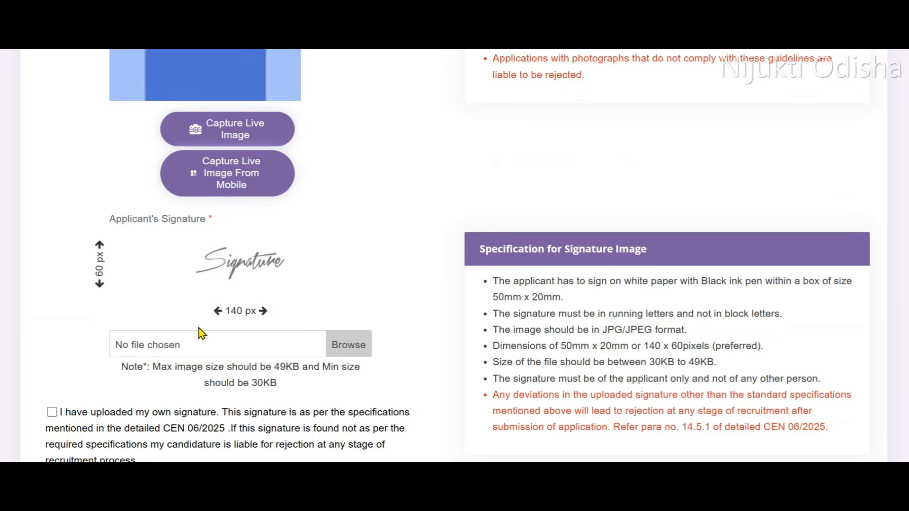
scroll(259, 334, down, 3)
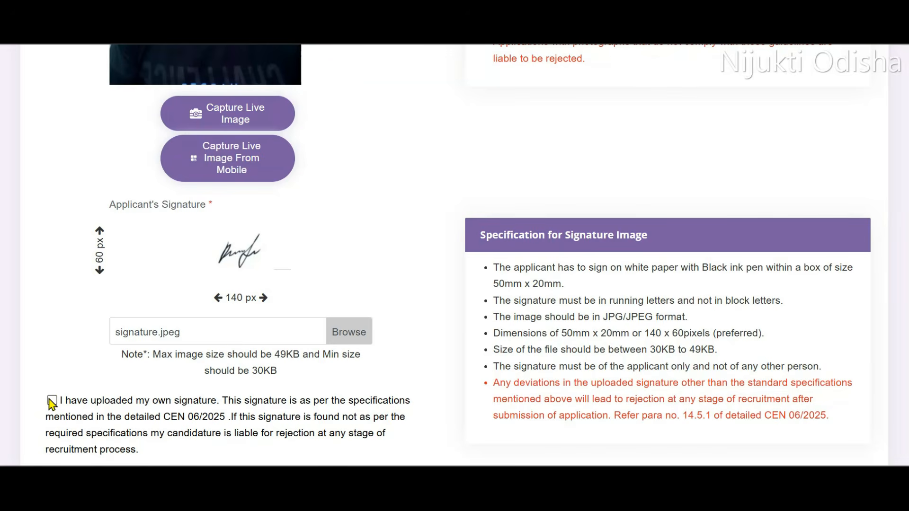
click(52, 401)
scroll(420, 310, down, 3)
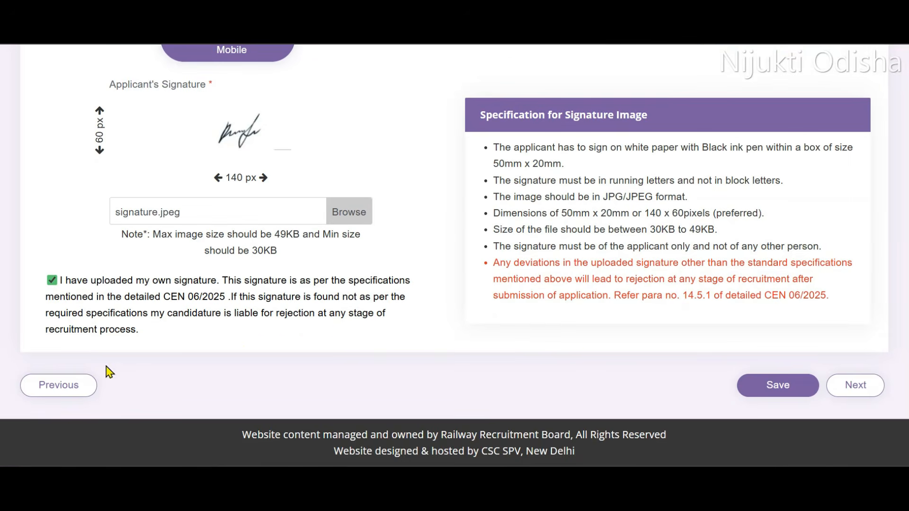
click(767, 392)
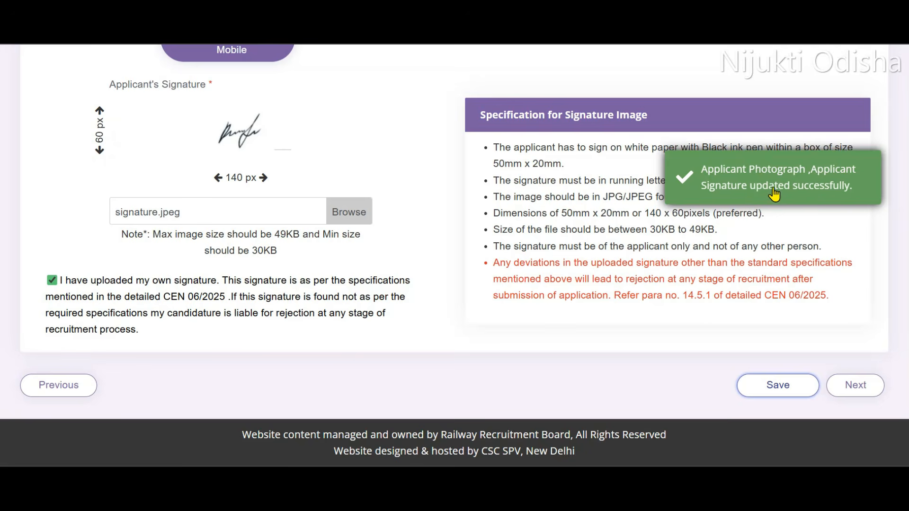
Proceed to the preference section and look over the eligible posts for RRB Bhubaneswar
click(854, 391)
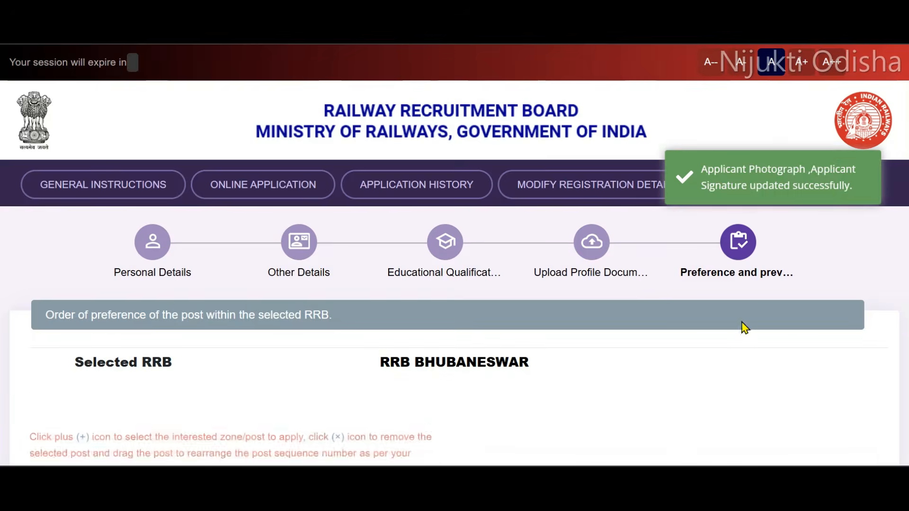
scroll(331, 311, down, 5)
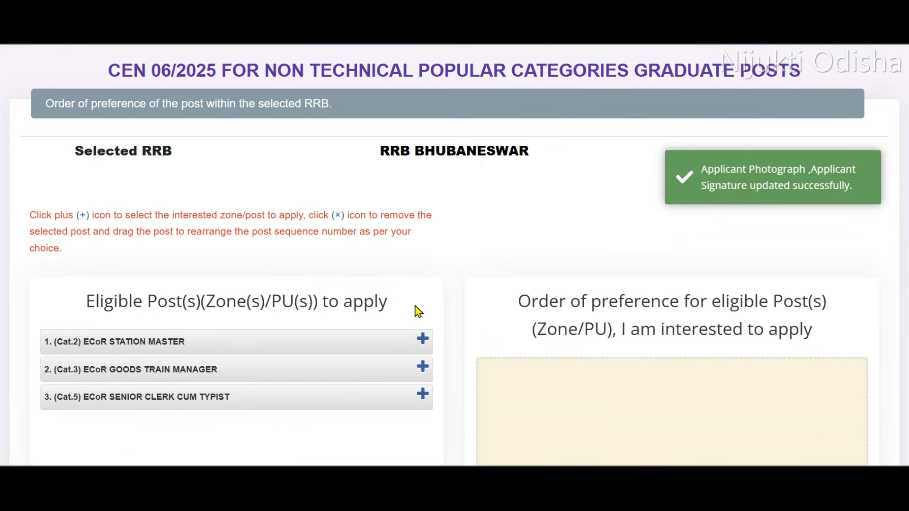
scroll(422, 343, down, 3)
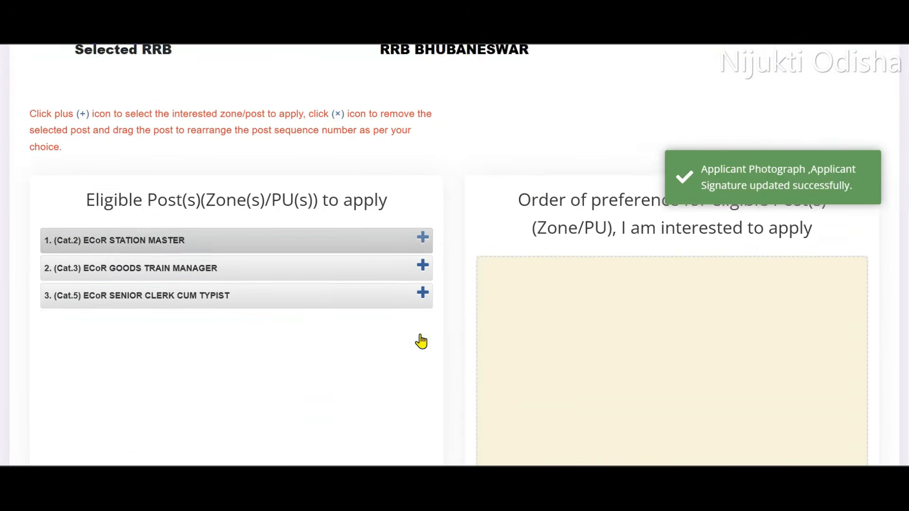
scroll(365, 250, up, 3)
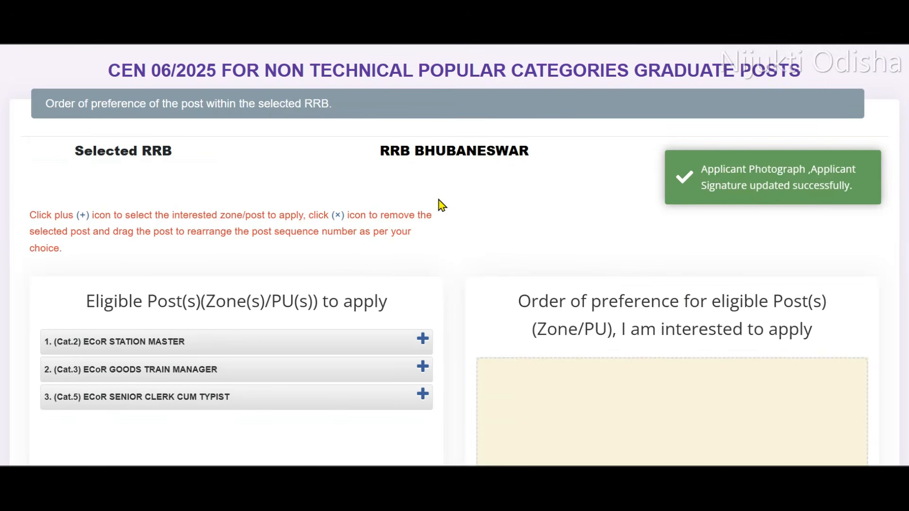
Add ECoR Goods Train Manager, Station Master and Senior Clerk cum Typist to the preference order, and move Station Master to first place
scroll(440, 204, down, 3)
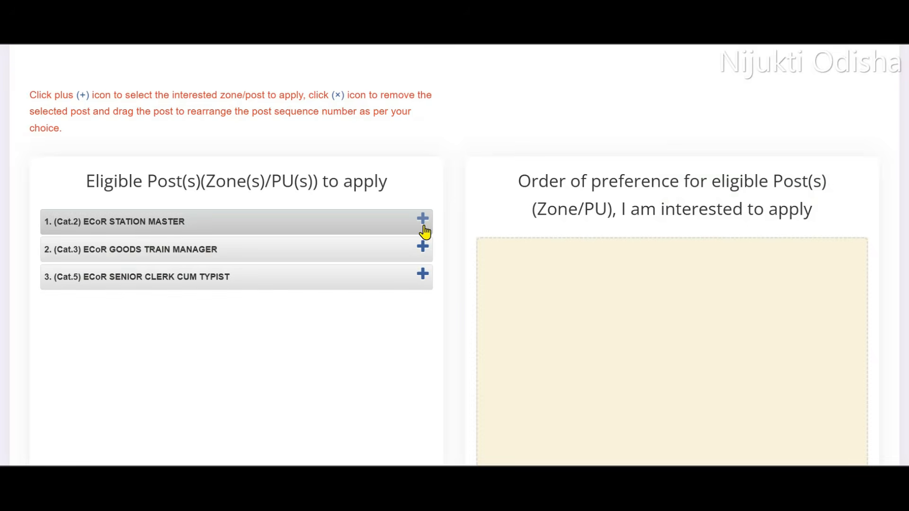
drag(423, 223, 567, 251)
drag(601, 408, 420, 225)
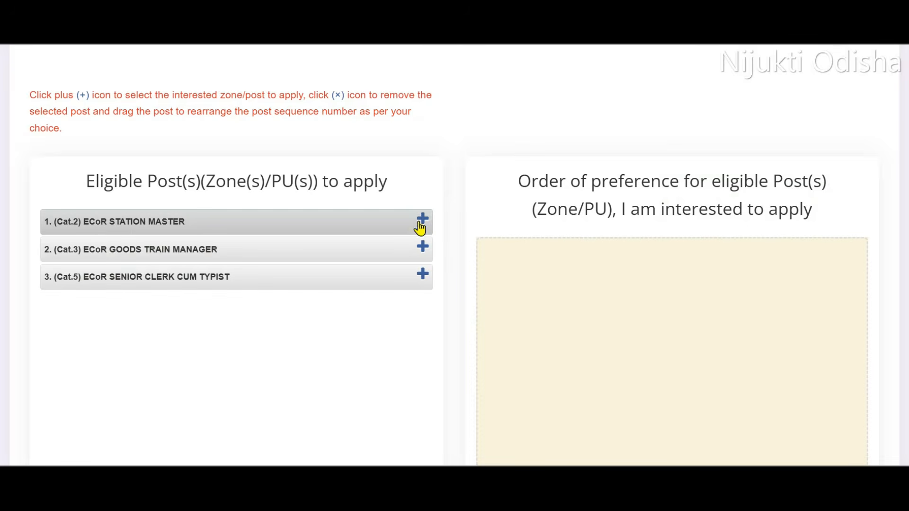
click(423, 248)
click(421, 221)
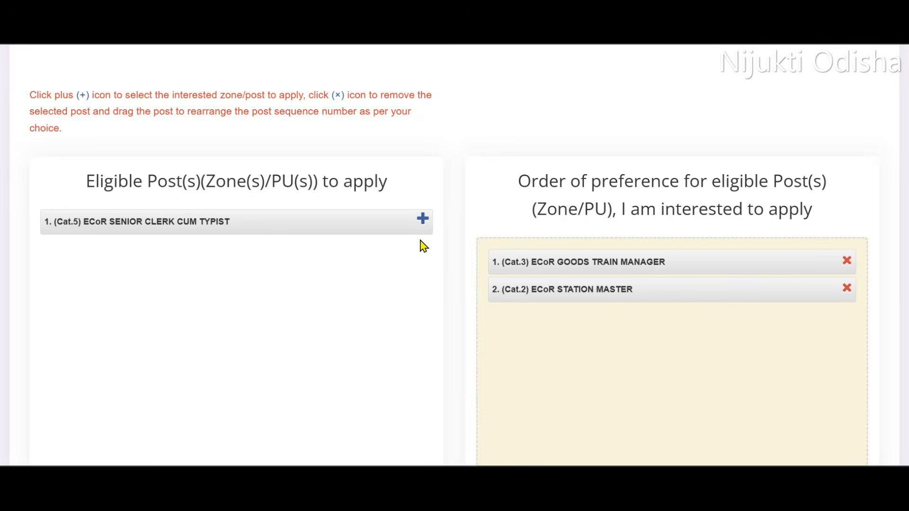
click(422, 221)
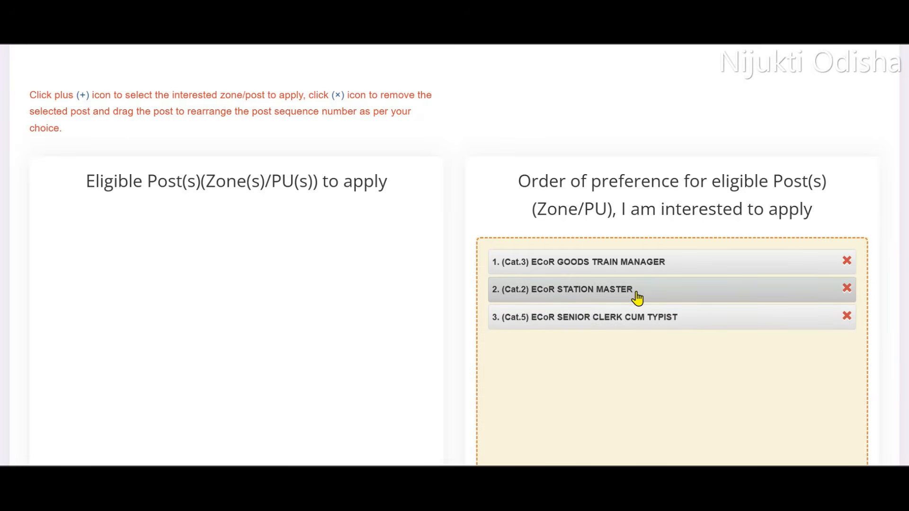
drag(637, 283, 629, 265)
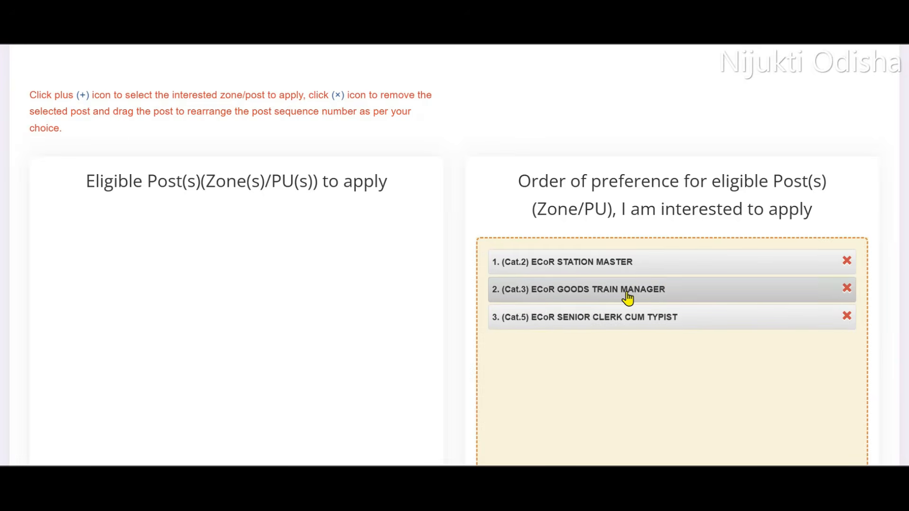
Confirm the checked order of post preference and the eligibility declaration, and preview the application
scroll(610, 306, down, 5)
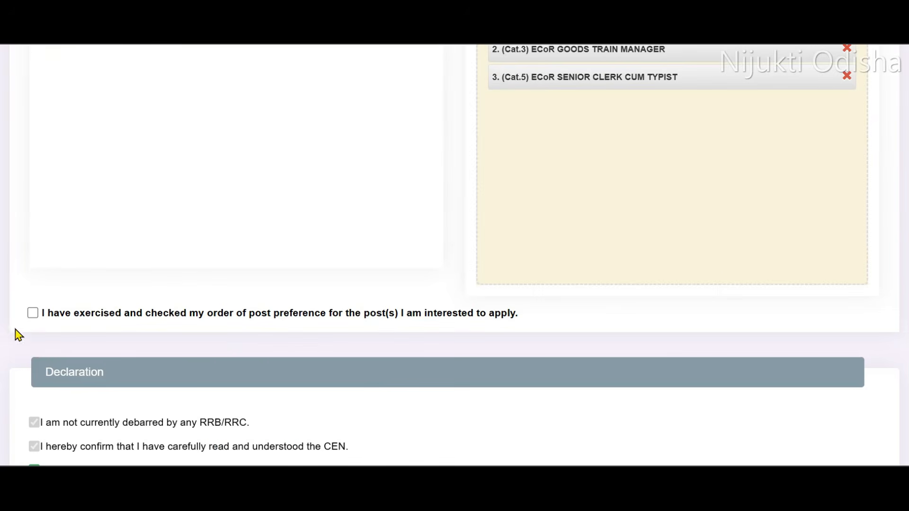
click(33, 313)
scroll(142, 317, down, 2)
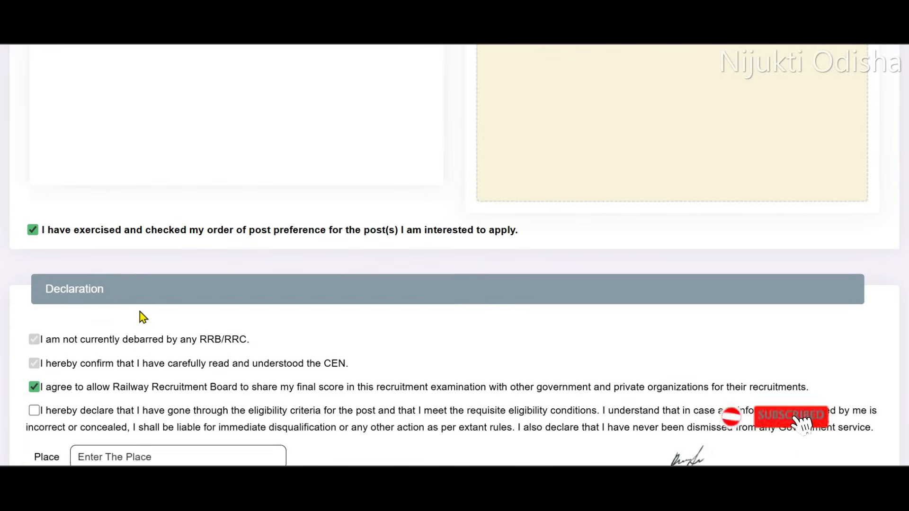
scroll(120, 375, down, 3)
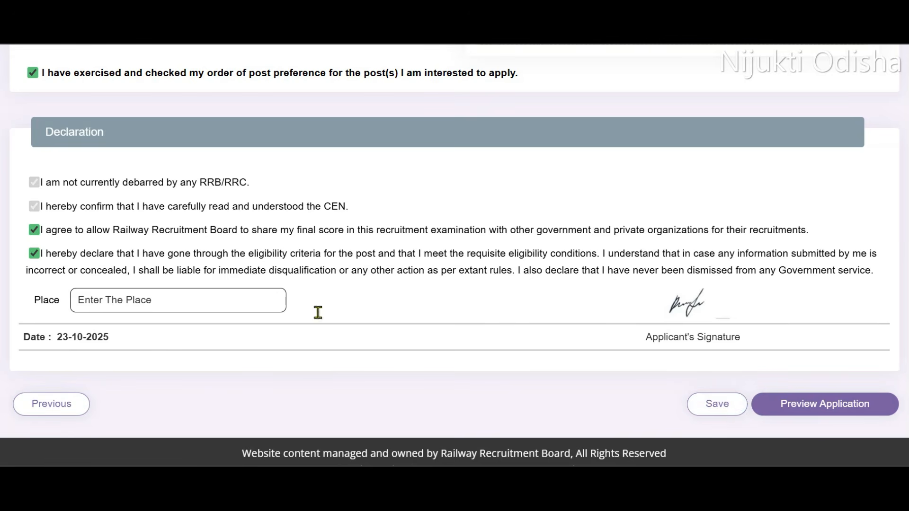
click(825, 410)
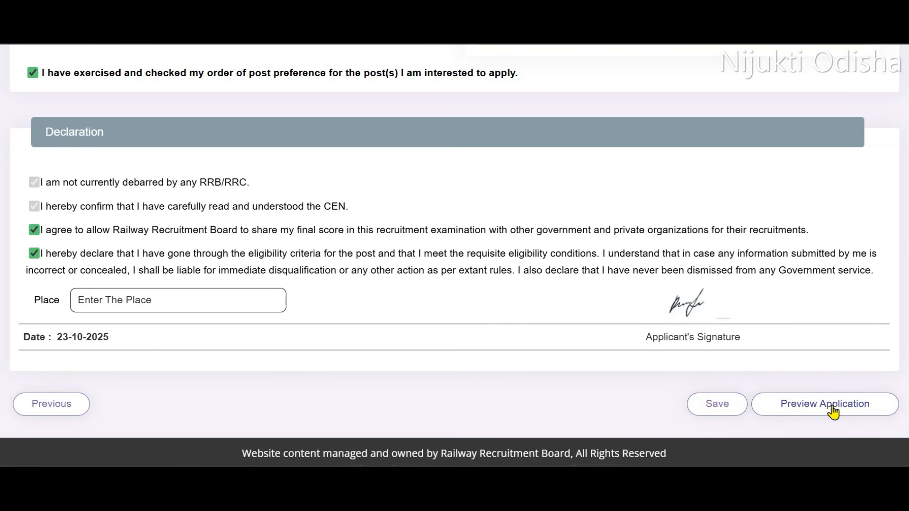
click(824, 405)
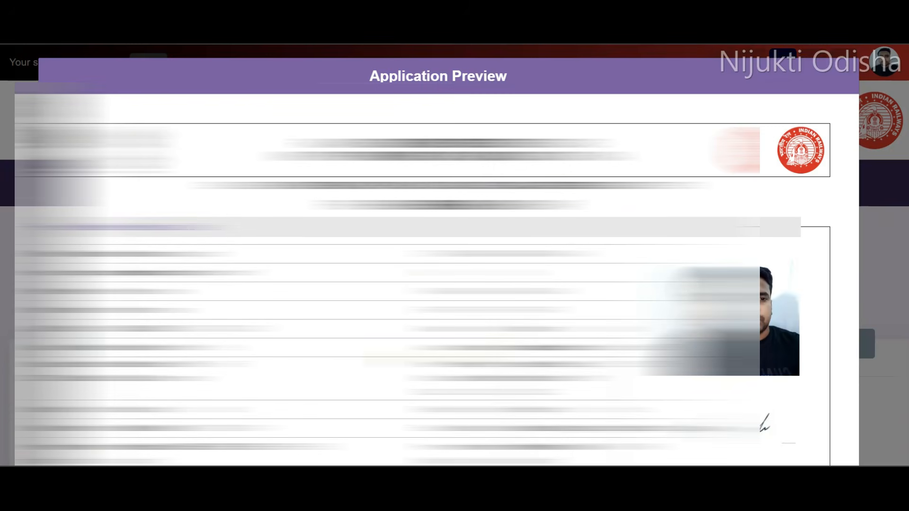
Review the application preview, confirm that the details were re-checked and found correct, and submit the application
scroll(436, 279, down, 10)
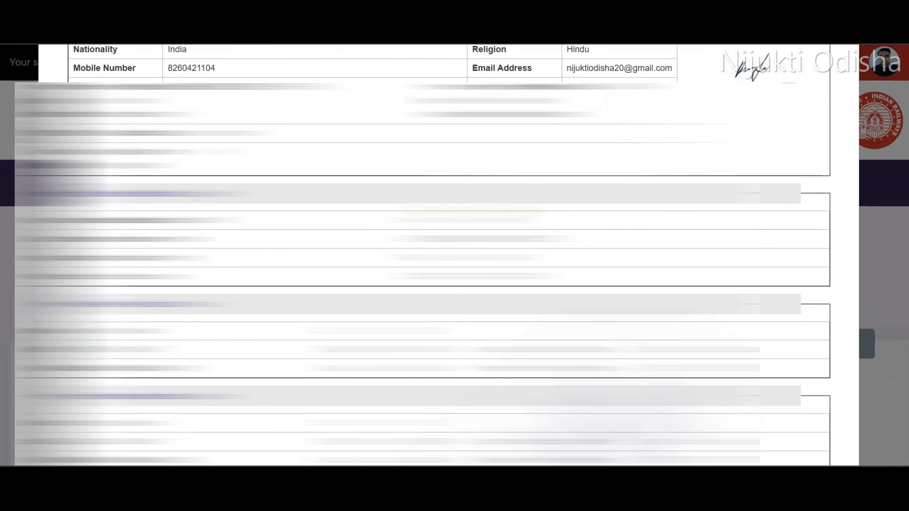
scroll(436, 279, down, 15)
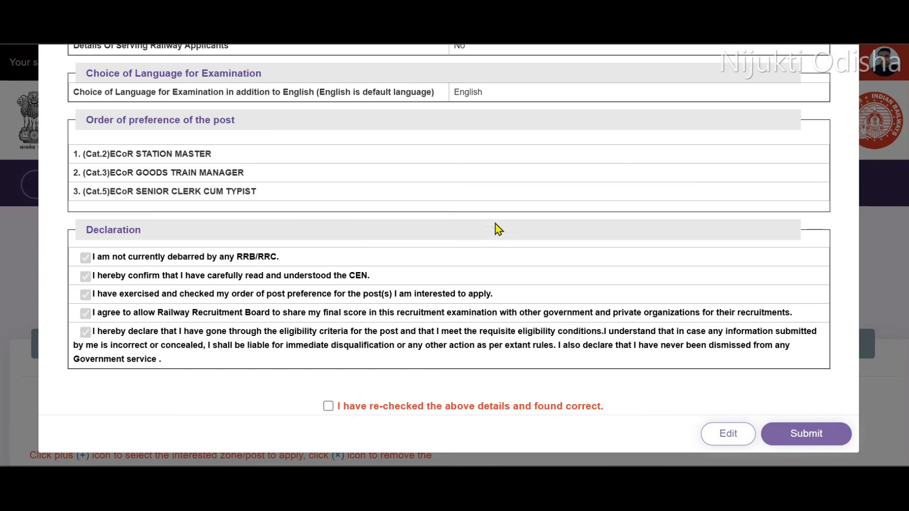
click(328, 406)
click(803, 439)
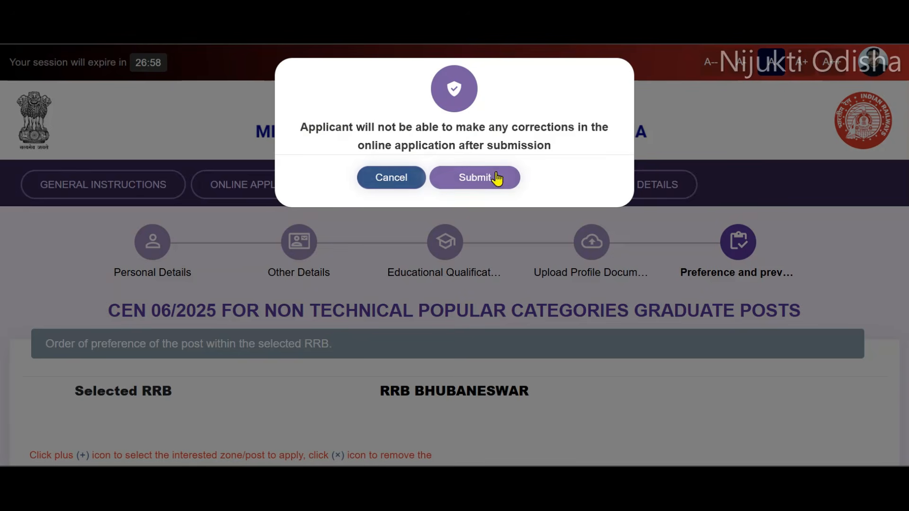
click(468, 179)
Choose SBIePay for the application fee, agree to the payment terms and conditions, and proceed to the payment gateway
scroll(318, 164, down, 3)
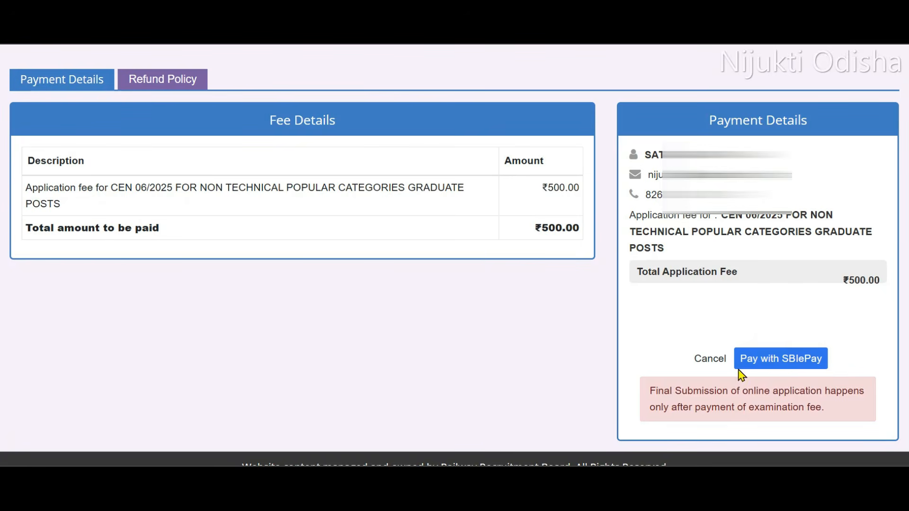
click(779, 360)
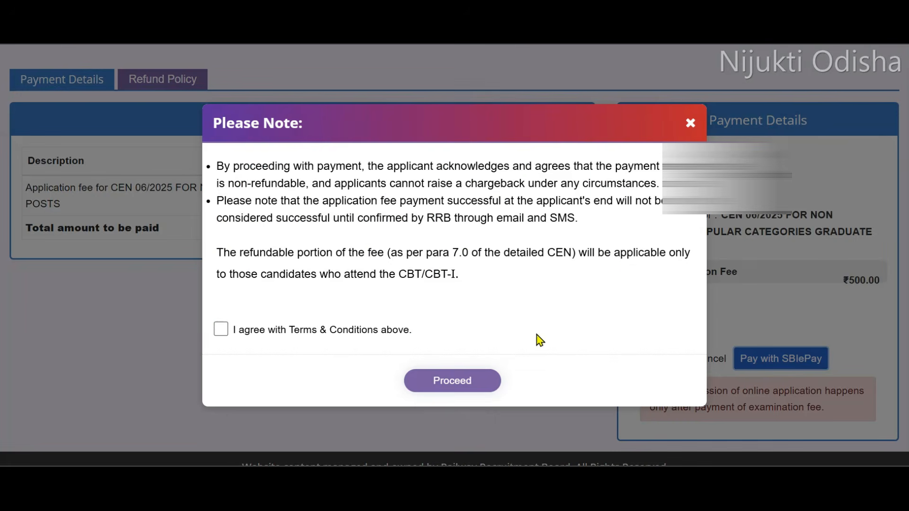
click(220, 331)
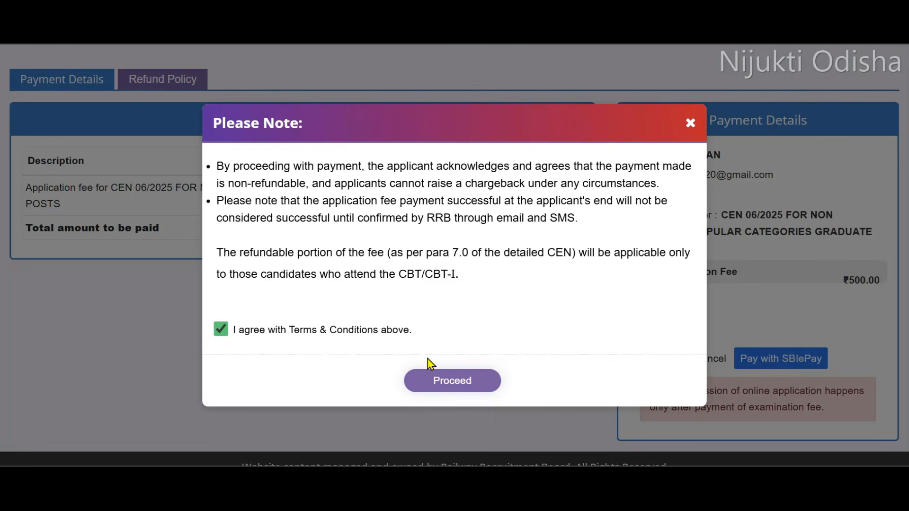
click(450, 384)
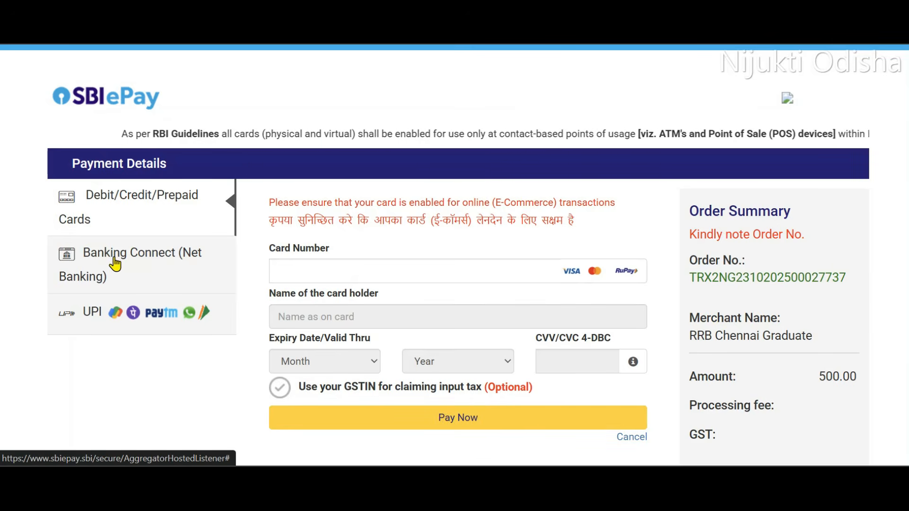
Select UPI QR as the payment method and start the fee payment
click(115, 317)
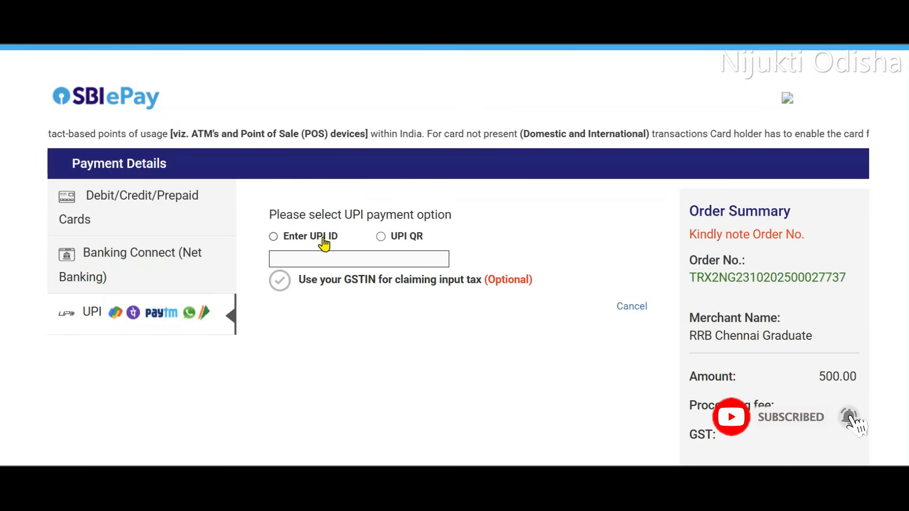
click(381, 237)
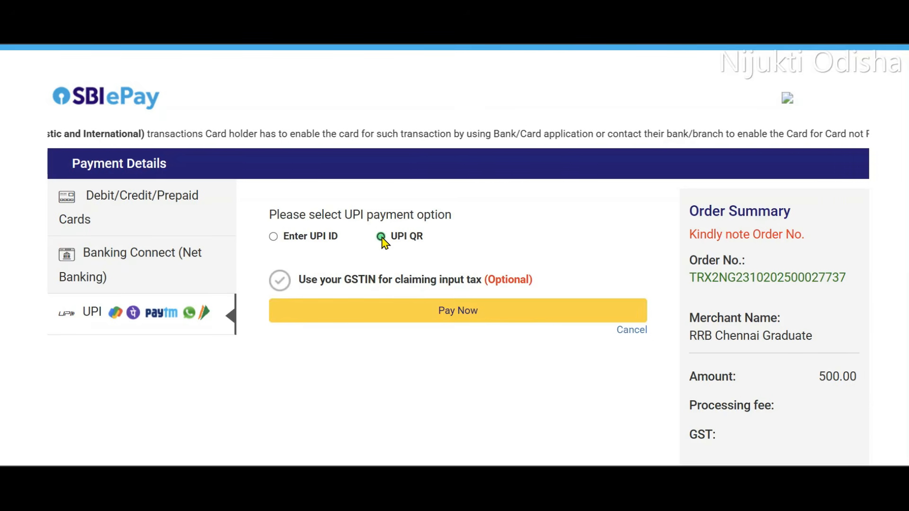
click(455, 318)
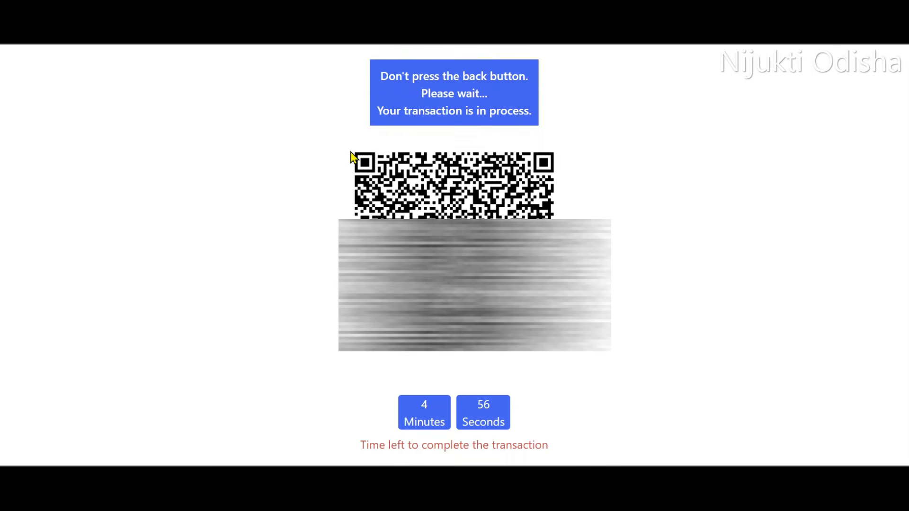